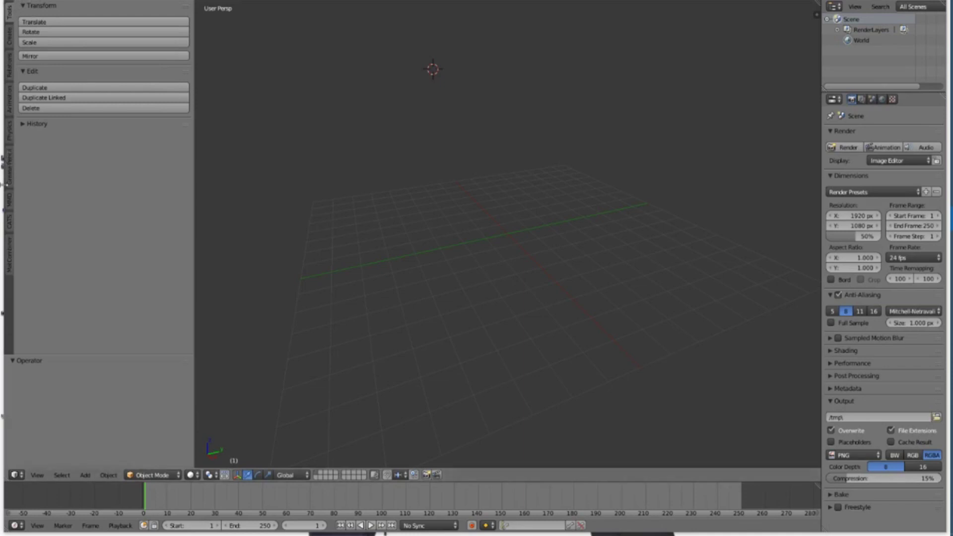
Import Miku_Hatsune.pmd with Apply Bone Fixed Axis, Use Underscore and Internal Dictionary bone renaming.
click(8, 208)
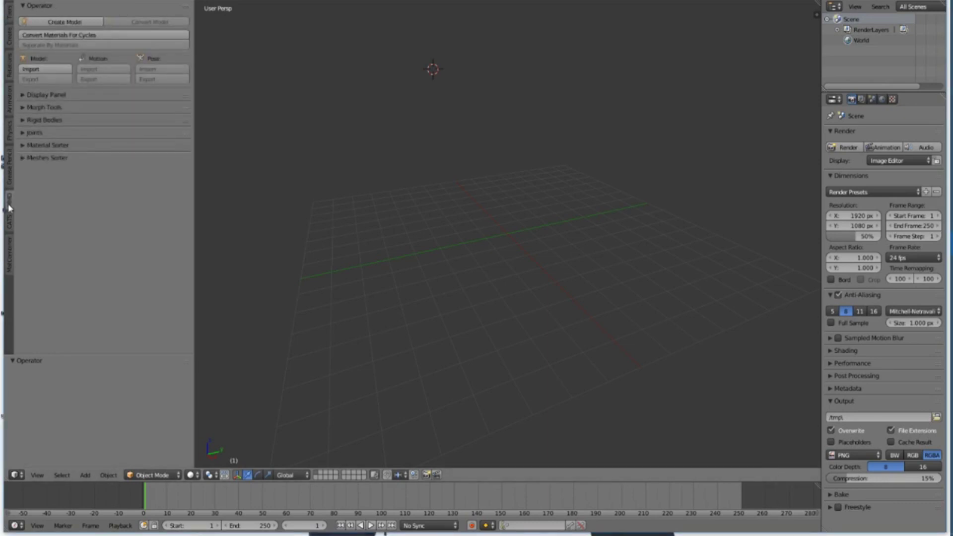
click(39, 70)
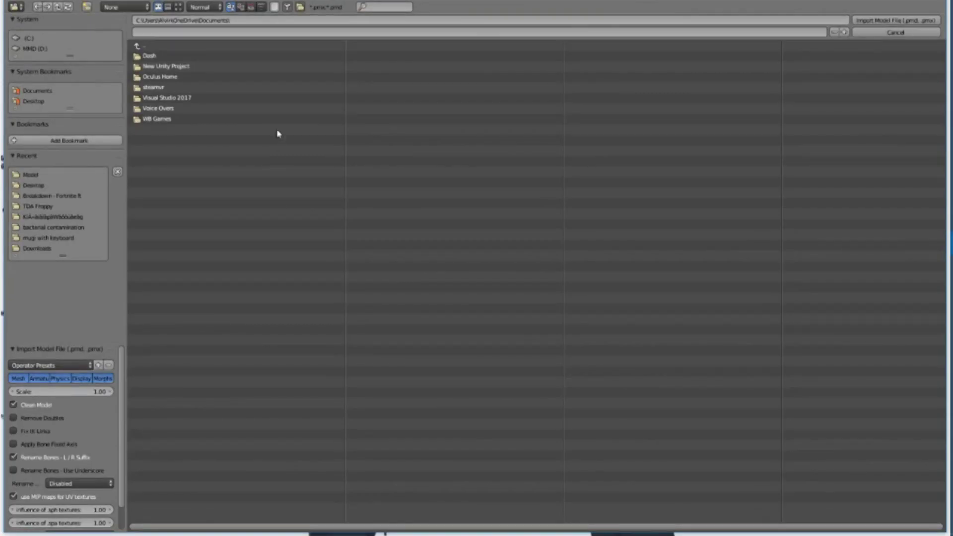
click(28, 175)
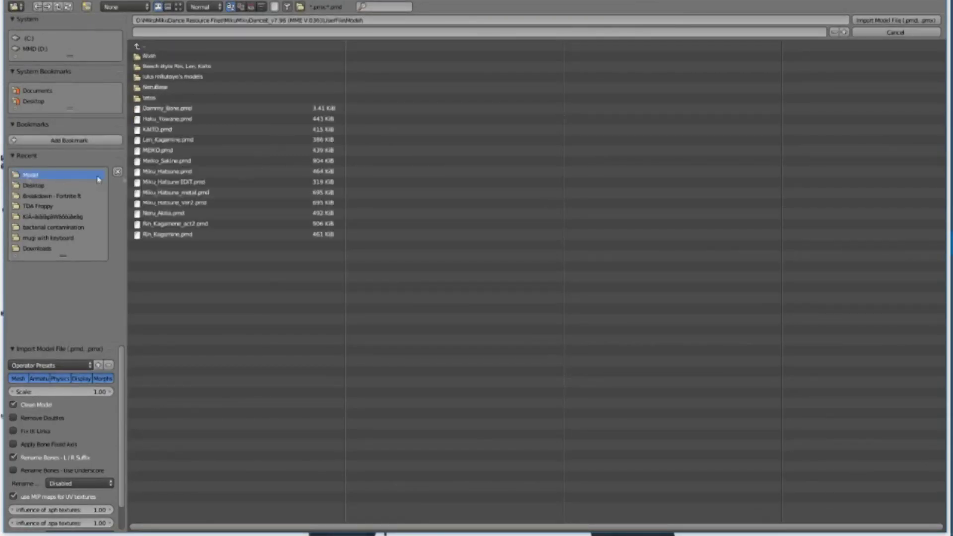
click(159, 174)
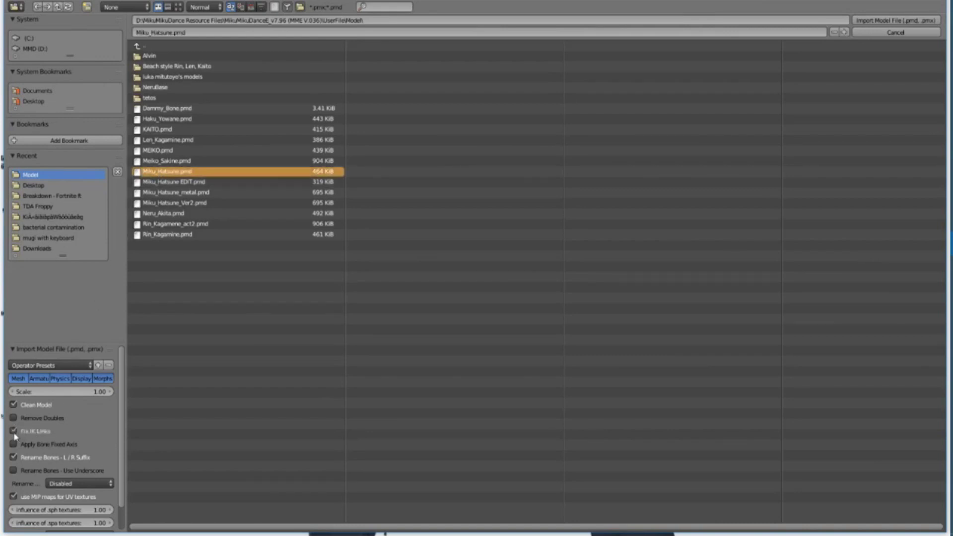
click(14, 445)
click(14, 471)
click(70, 486)
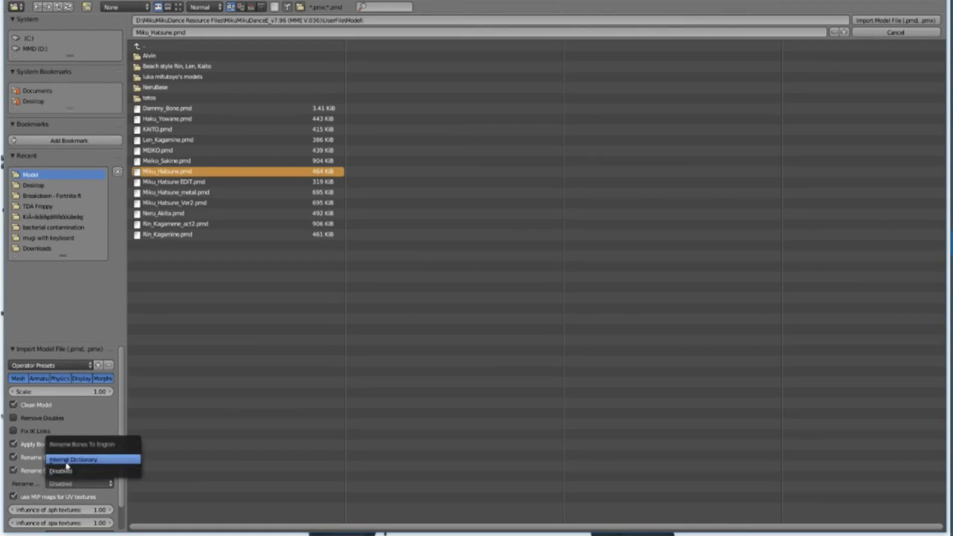
click(69, 465)
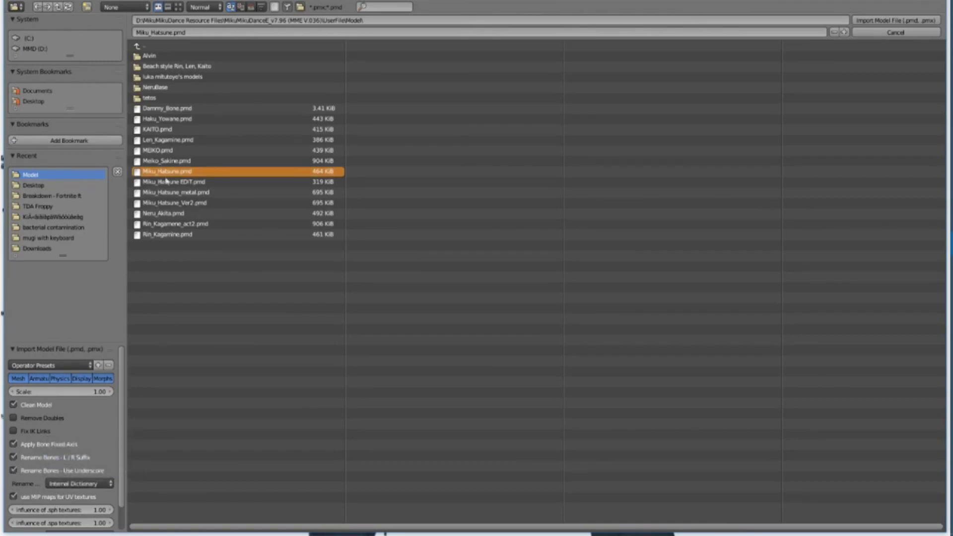
double_click(223, 174)
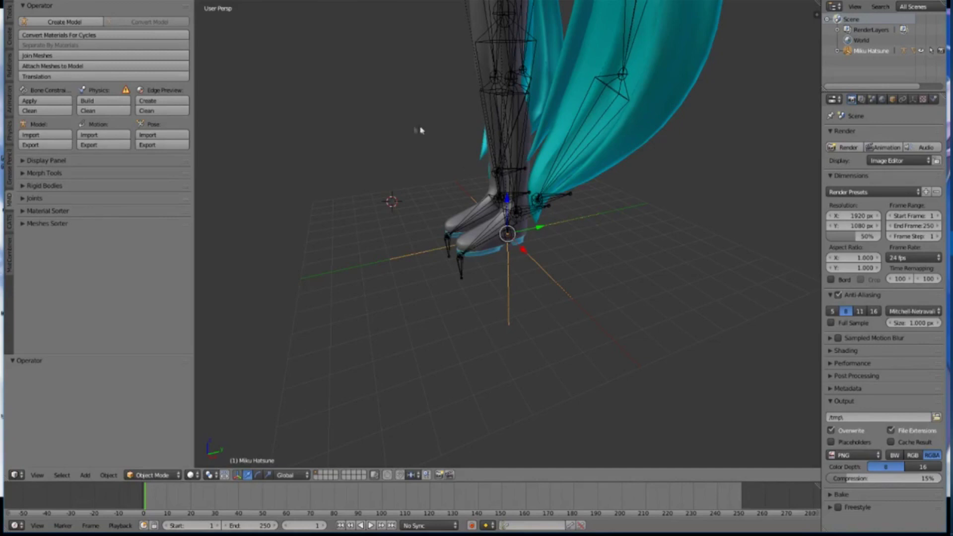
Switch to front view, tilt slightly downward and zoom out until the full Miku model shows.
key(KP_1)
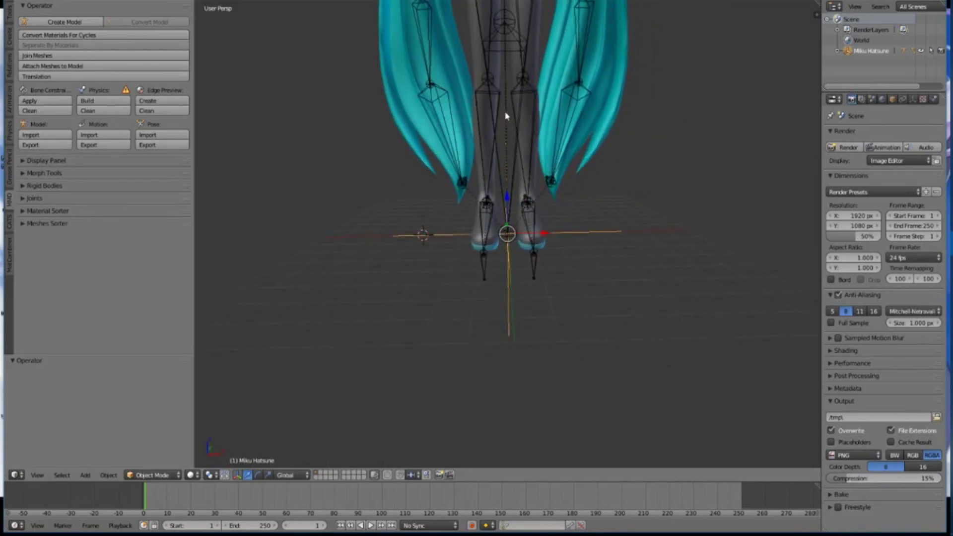
middle_drag(435, 89, 438, 190)
scroll(438, 189, down, 2)
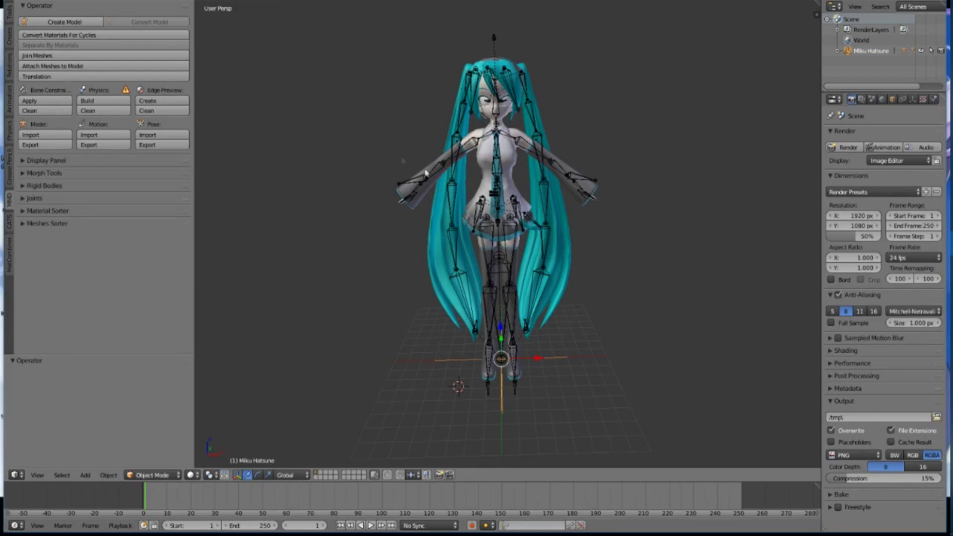
Import Breakdown Fortnite Emote.vmd from the Breakdown - Fortnite folder onto the Miku model.
click(99, 137)
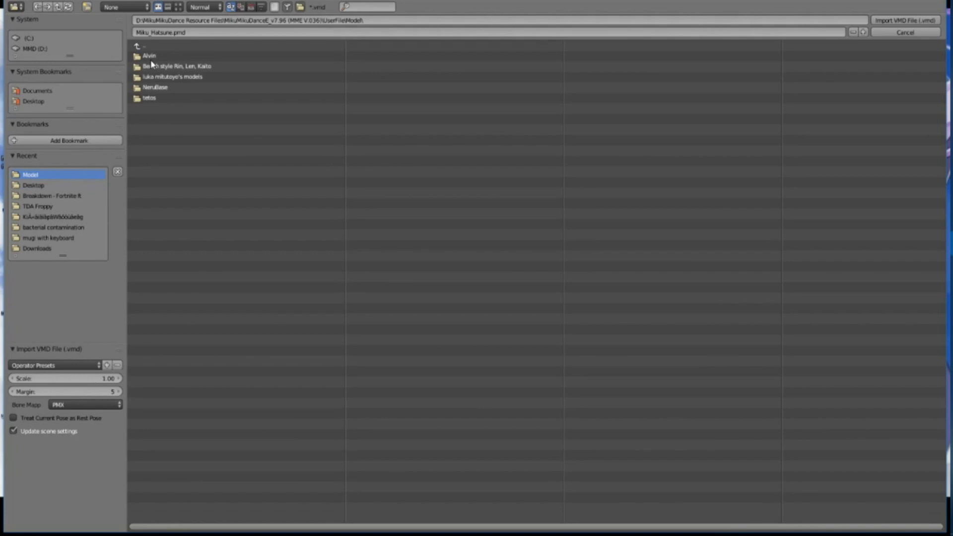
click(52, 195)
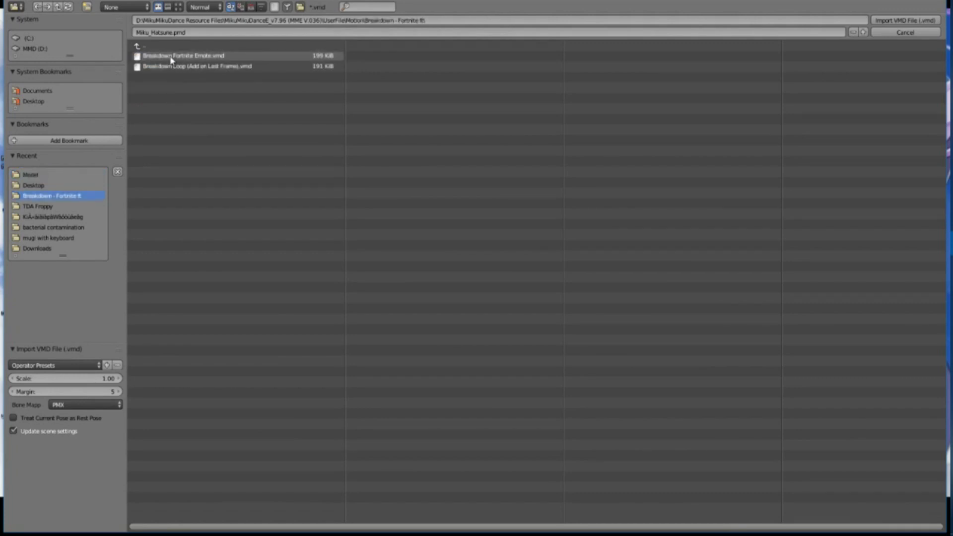
double_click(171, 55)
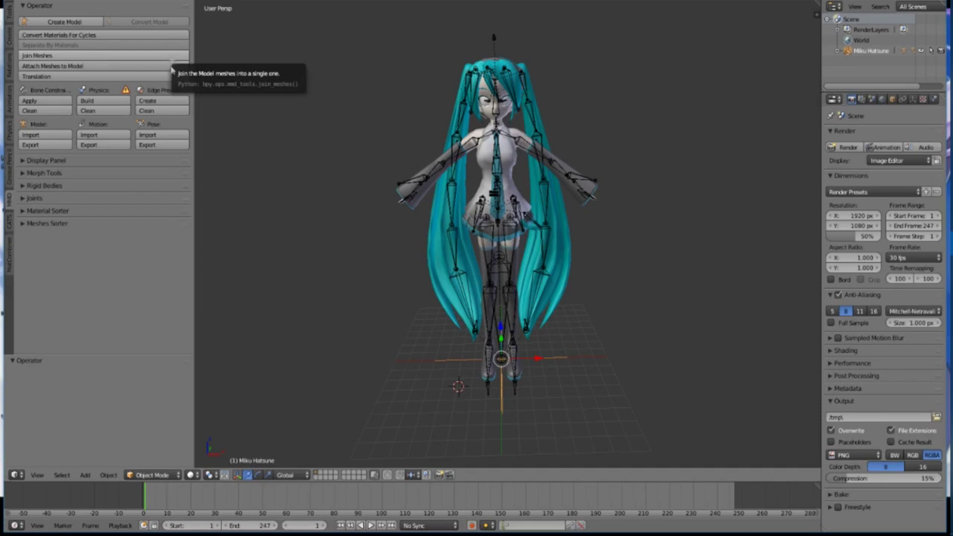
click(371, 526)
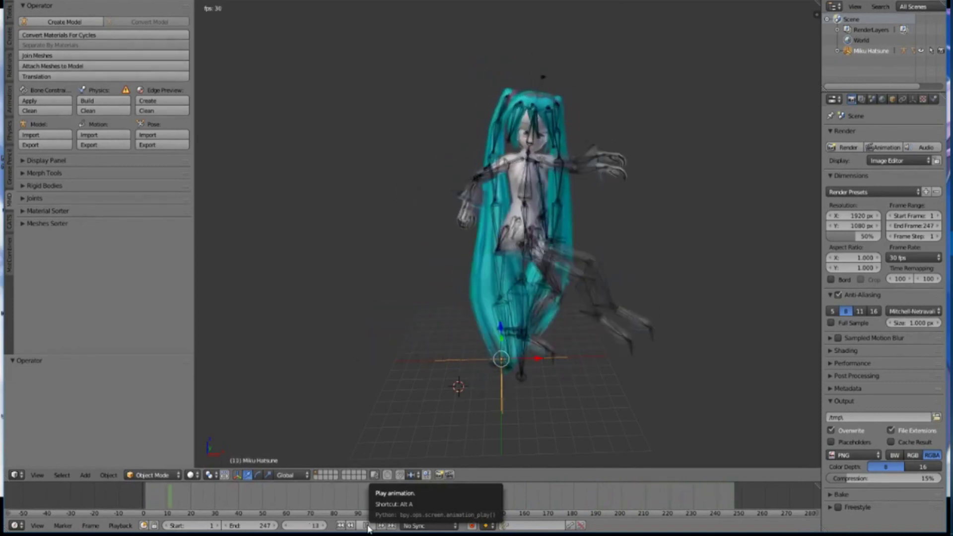
click(368, 526)
click(341, 526)
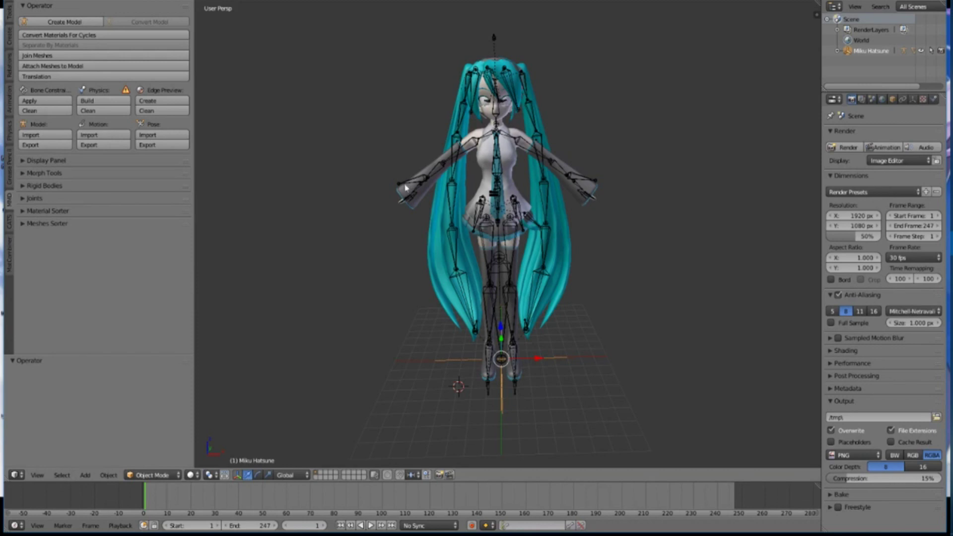
Export the scene as FBX to the Desktop with Camera and Lamp excluded.
click(48, 3)
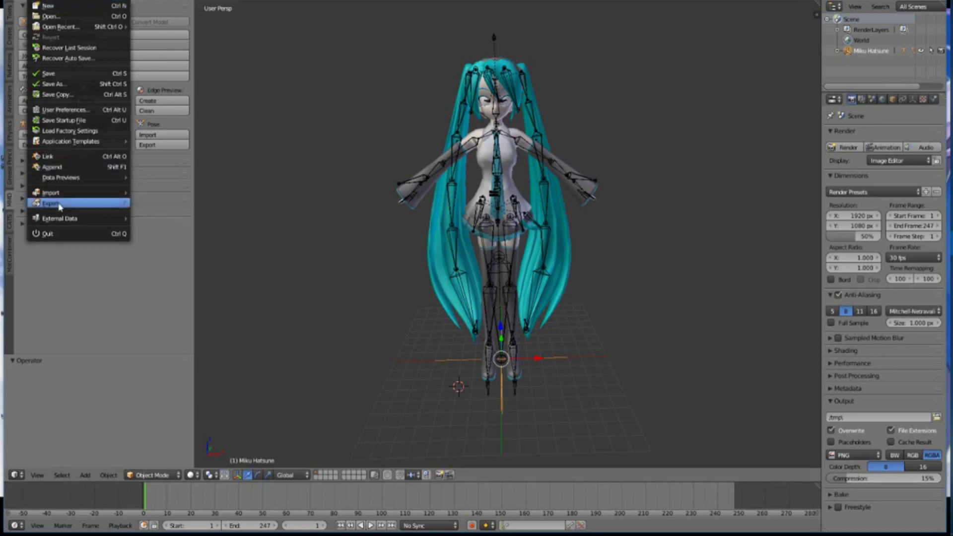
mouse_move(59, 204)
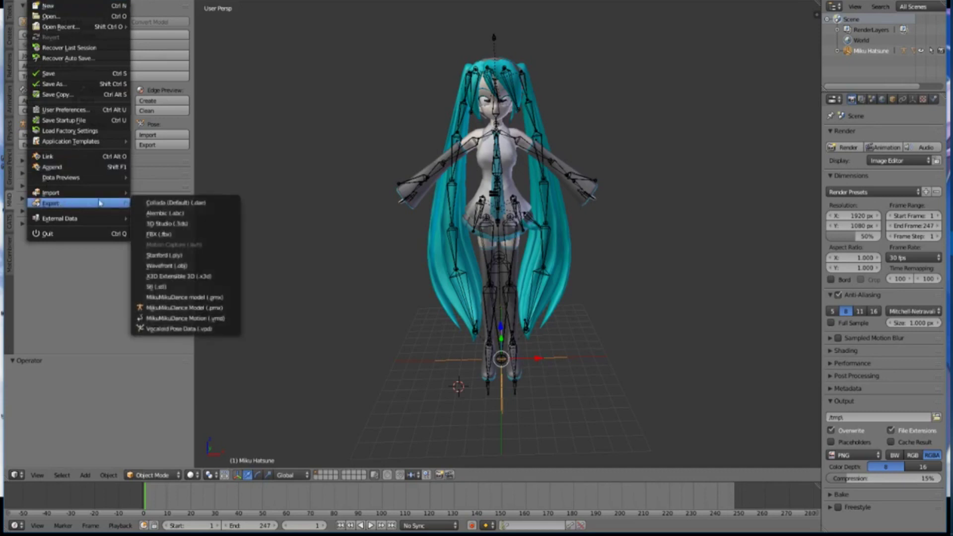
click(175, 234)
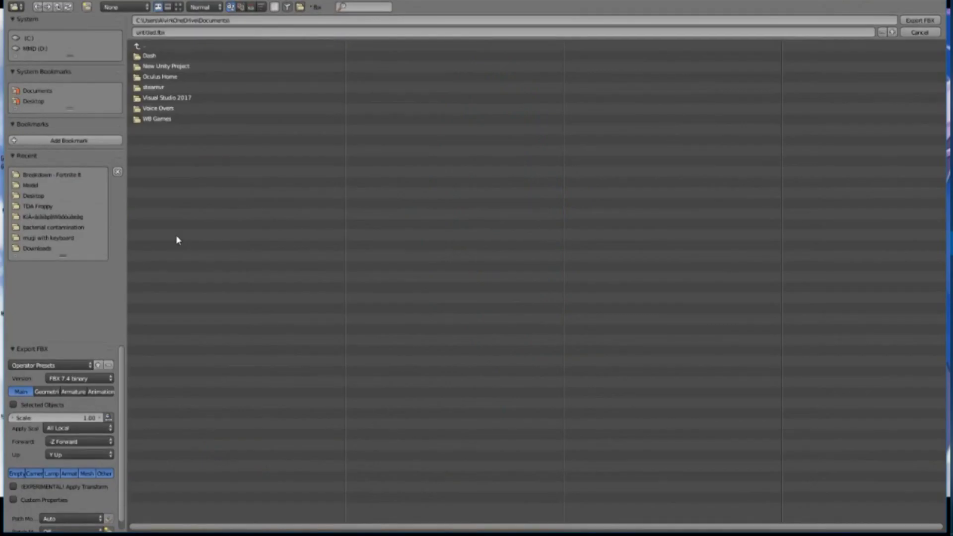
click(34, 474)
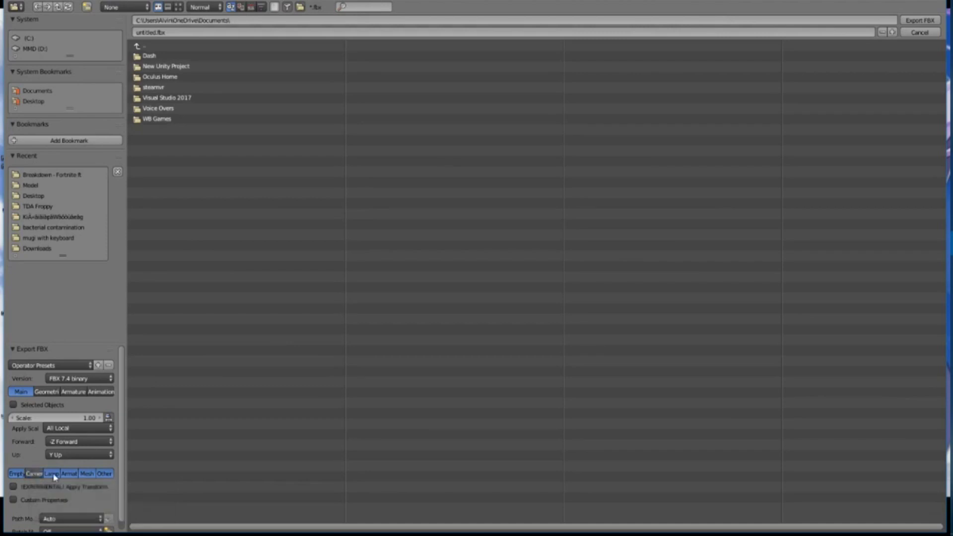
click(53, 474)
click(34, 104)
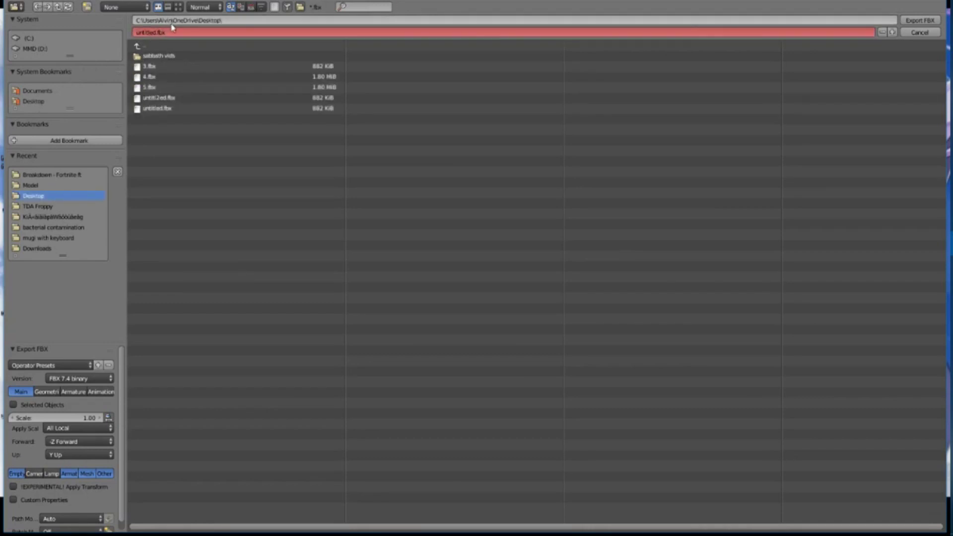
click(149, 34)
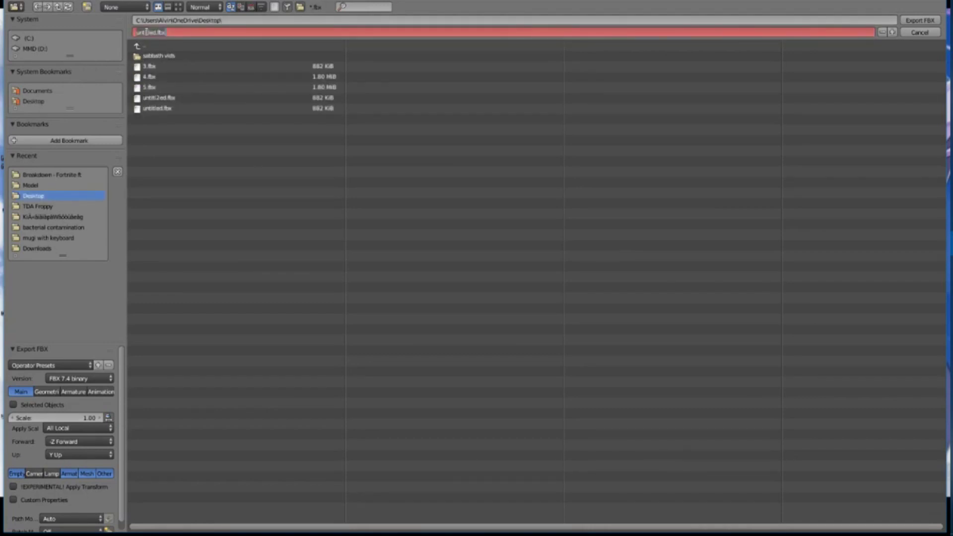
click(937, 31)
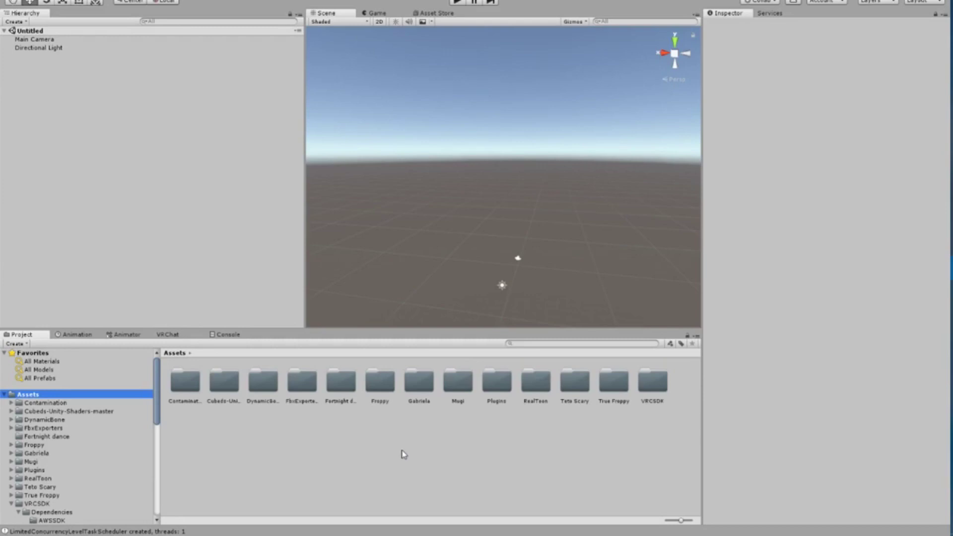
Create a new folder in Assets named 'Tutorial Folder'.
right_click(402, 452)
mouse_move(439, 246)
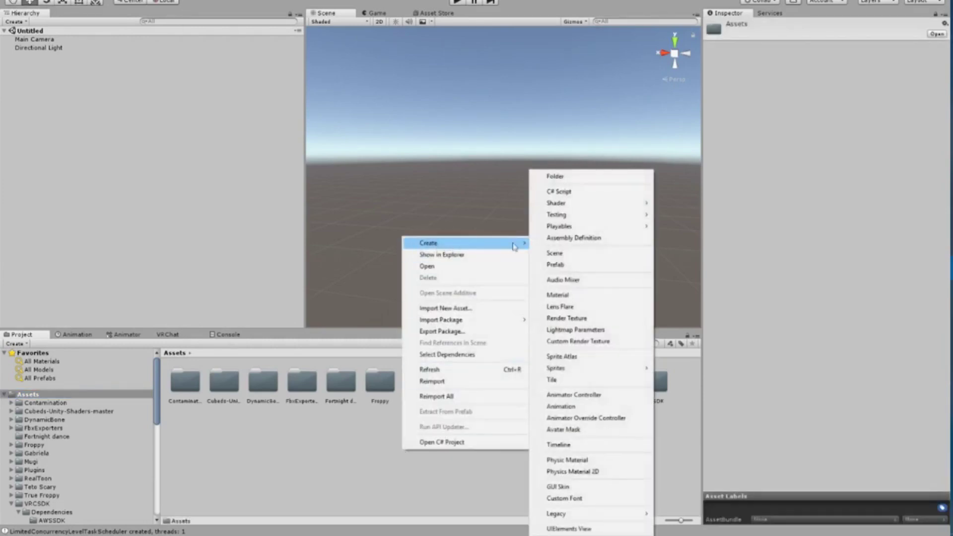
click(563, 177)
text(Tutor)
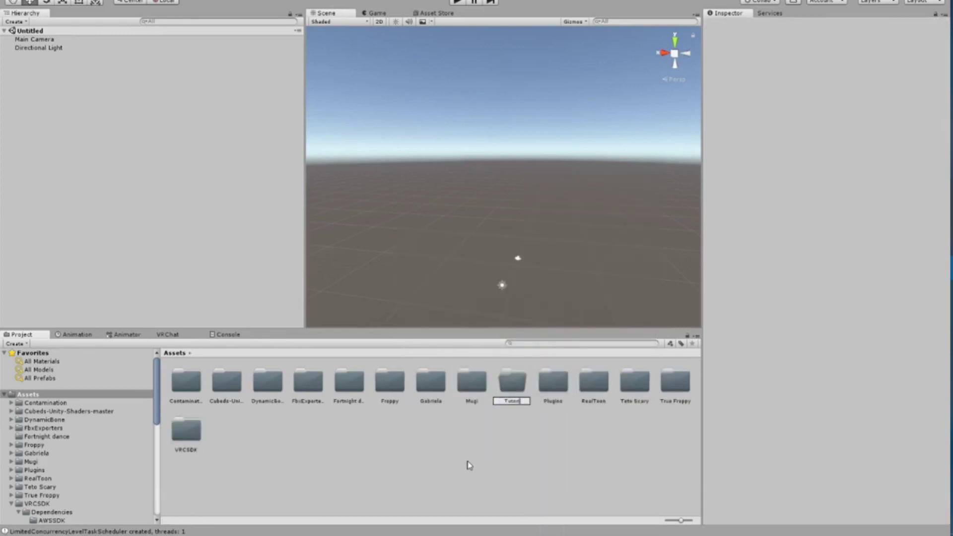
text(ial Folder)
key(Return)
key(Return)
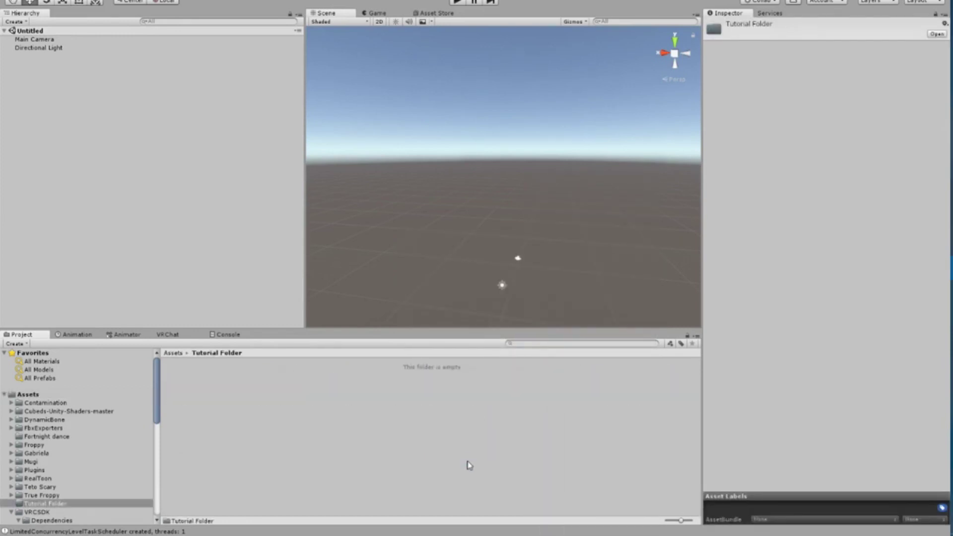
Drag 6.fbx from the Desktop into Tutorial Folder and select the imported model.
key(alt+Tab)
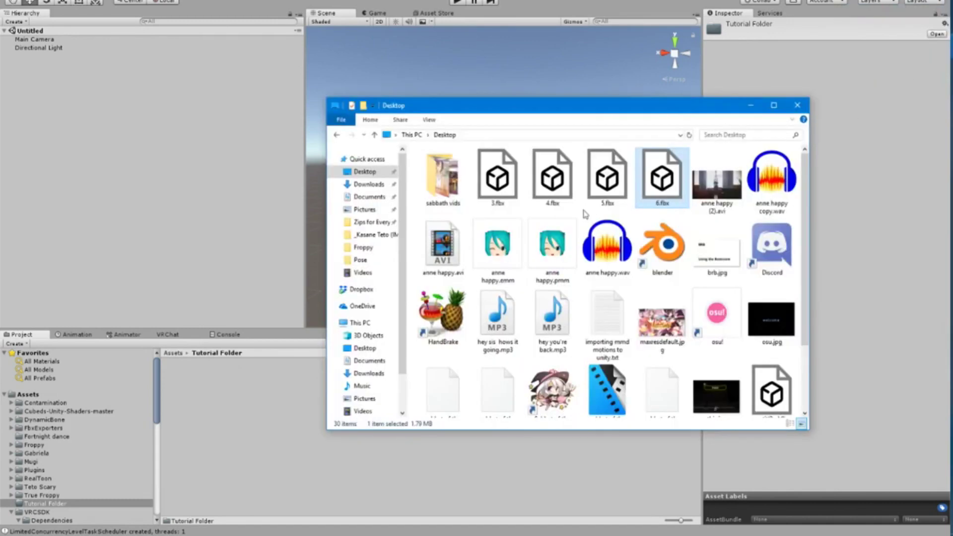
drag(649, 170, 292, 451)
click(291, 451)
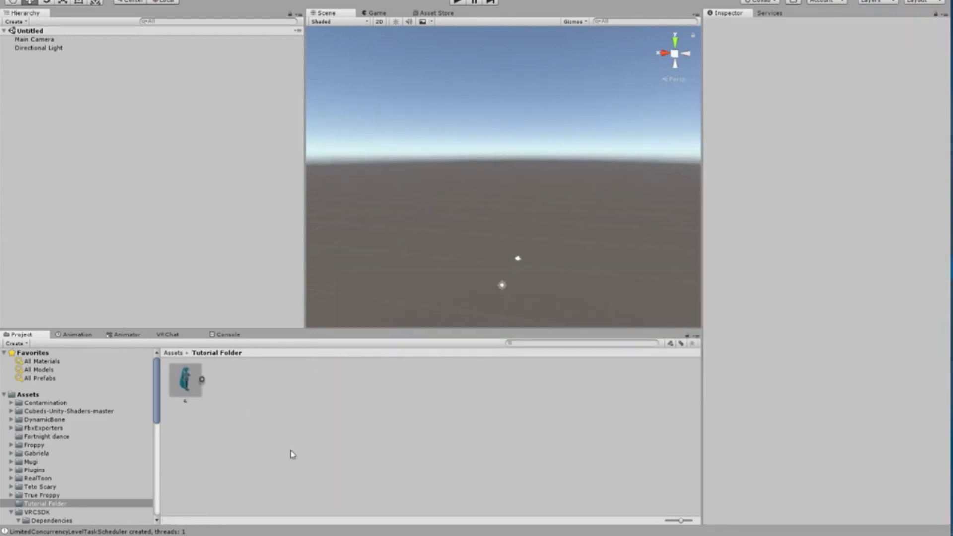
click(183, 388)
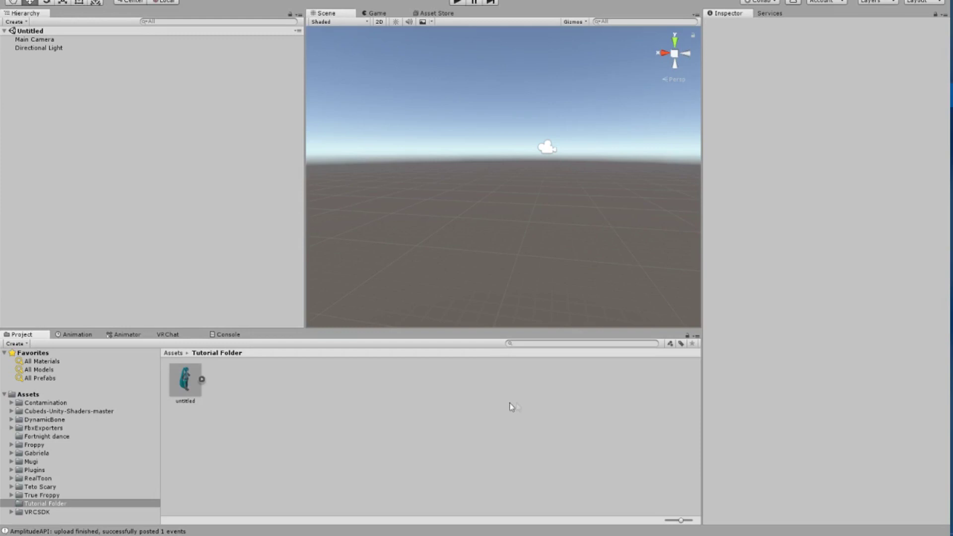
Set the untitled model's Rig Animation Type to Humanoid and apply it.
click(185, 387)
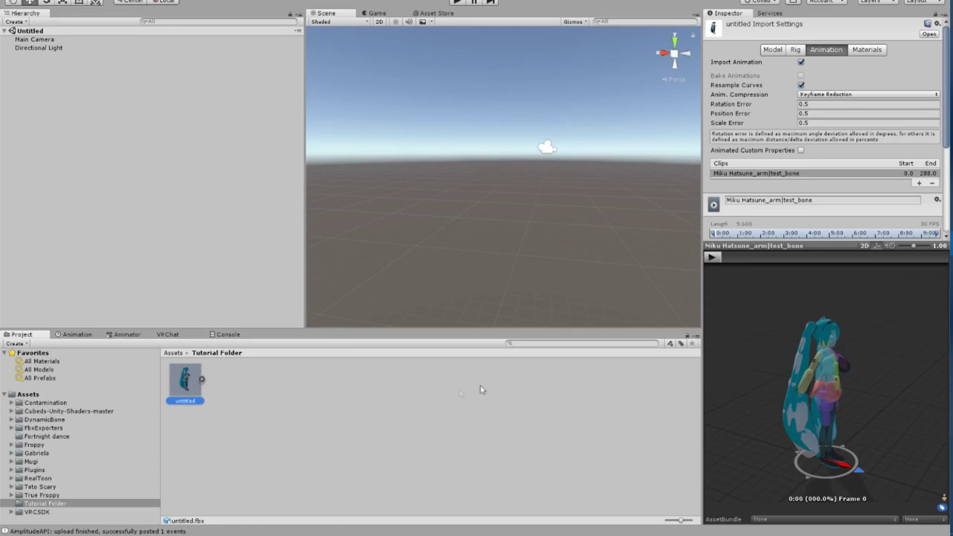
click(797, 51)
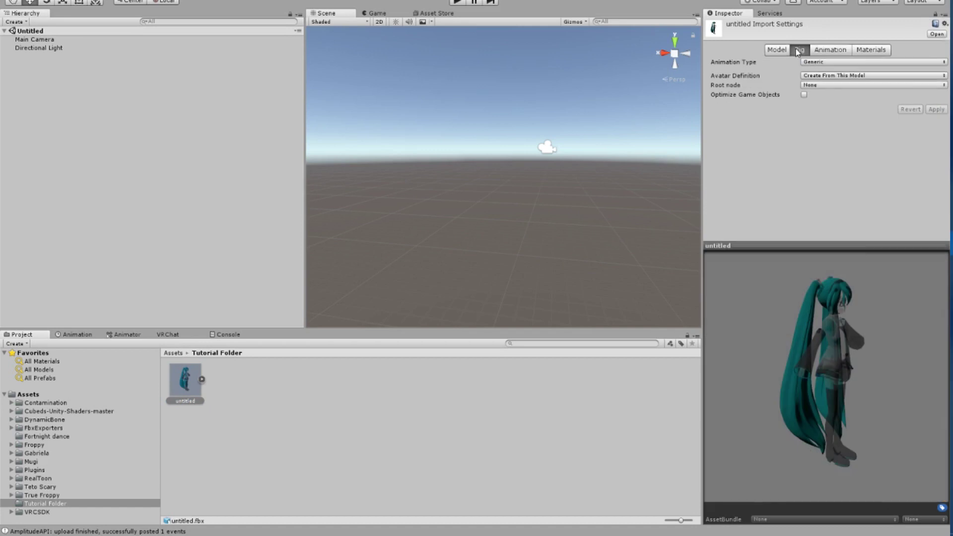
click(854, 64)
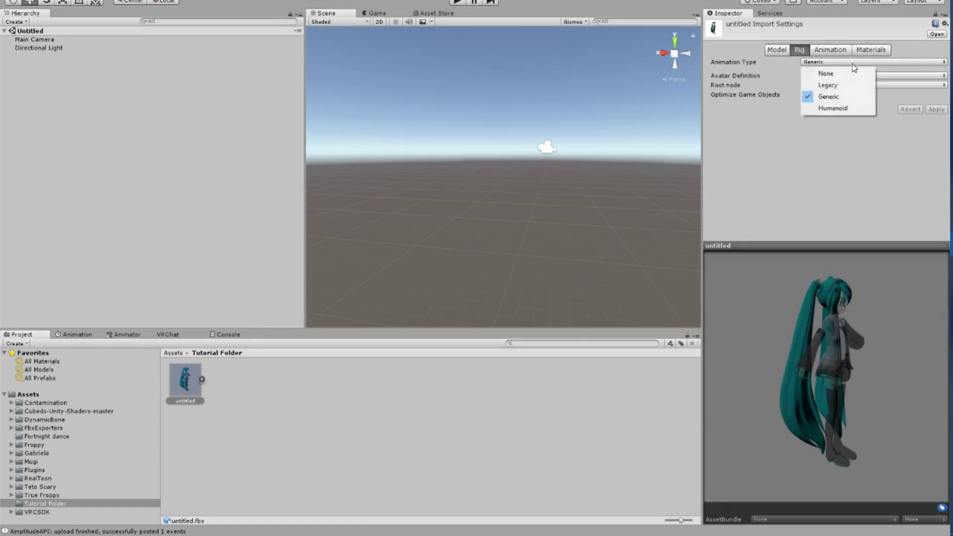
click(853, 108)
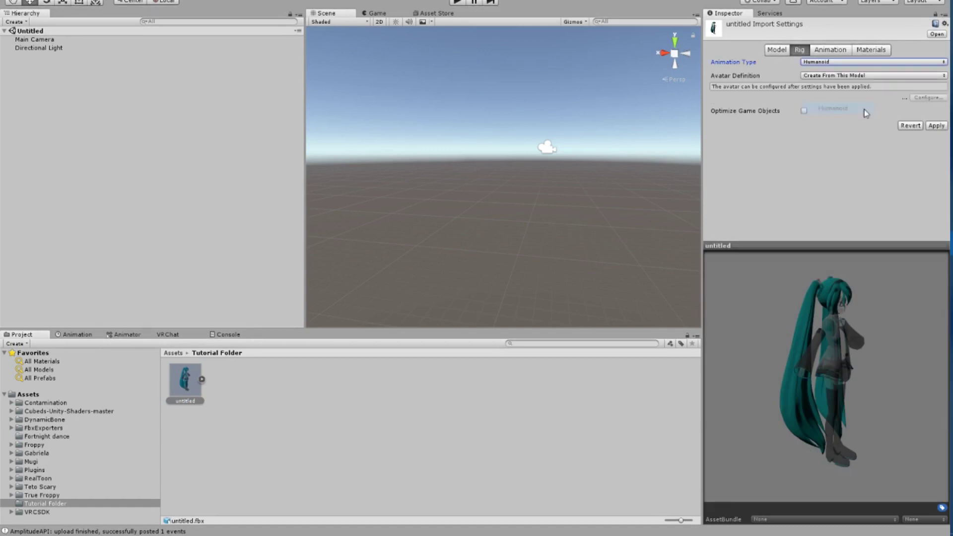
click(936, 126)
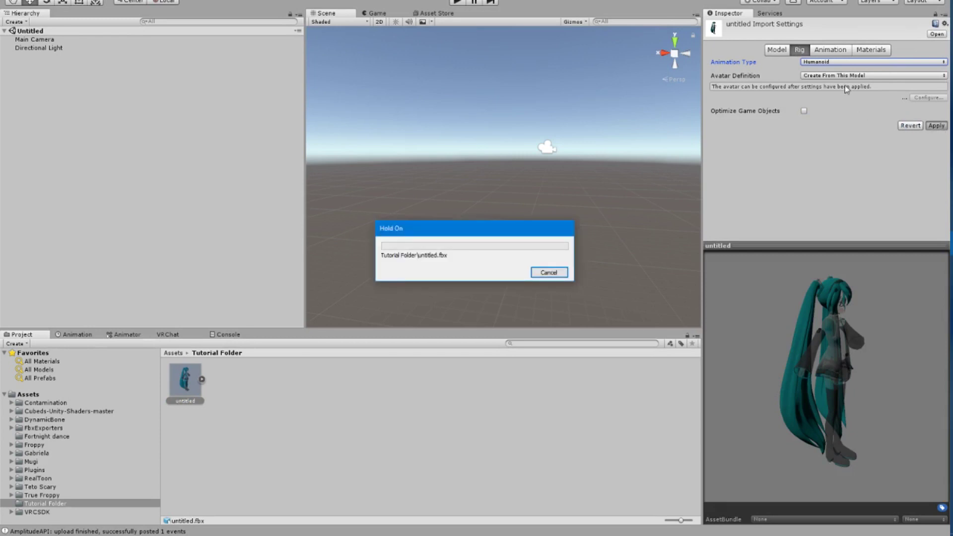
Bake root rotation, Y position and XZ position into pose, each based upon Original.
click(835, 53)
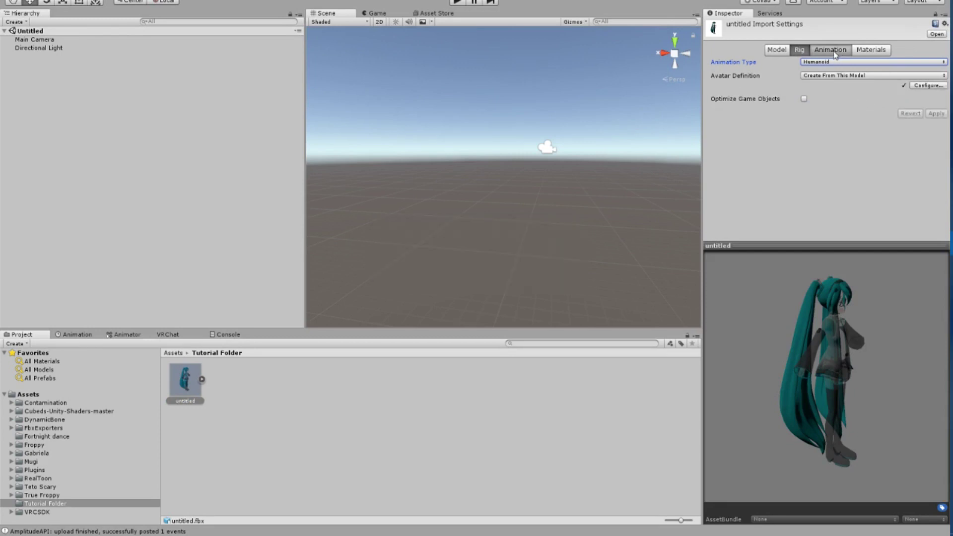
scroll(820, 127, down, 10)
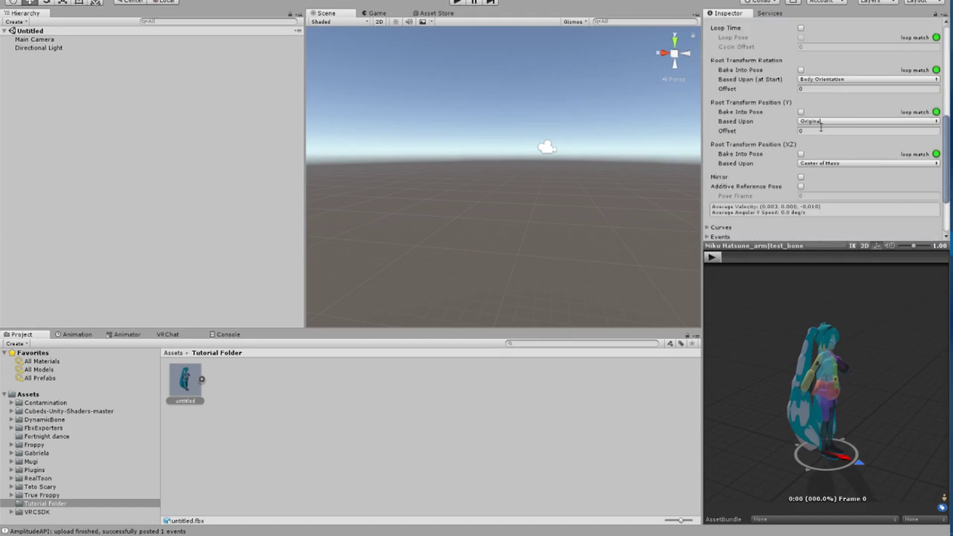
click(802, 70)
click(801, 112)
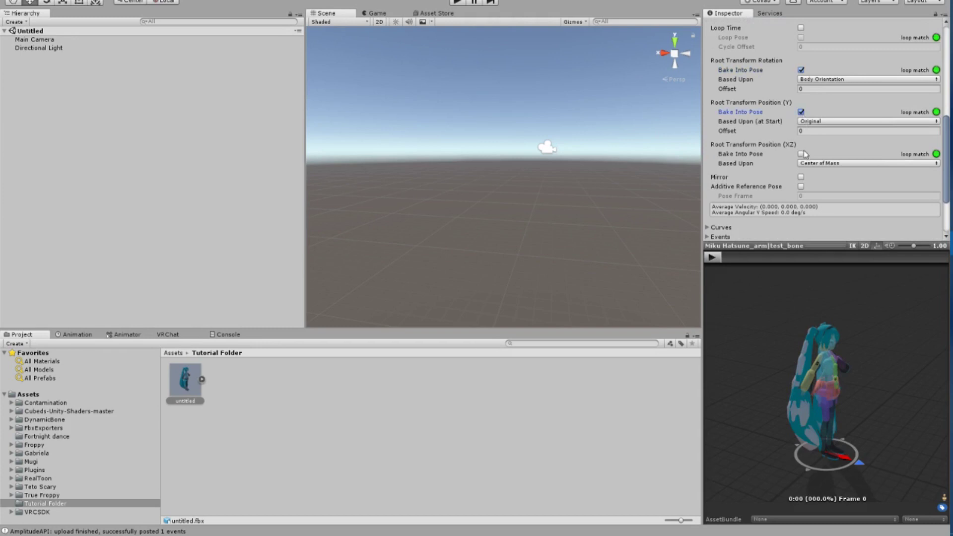
click(802, 154)
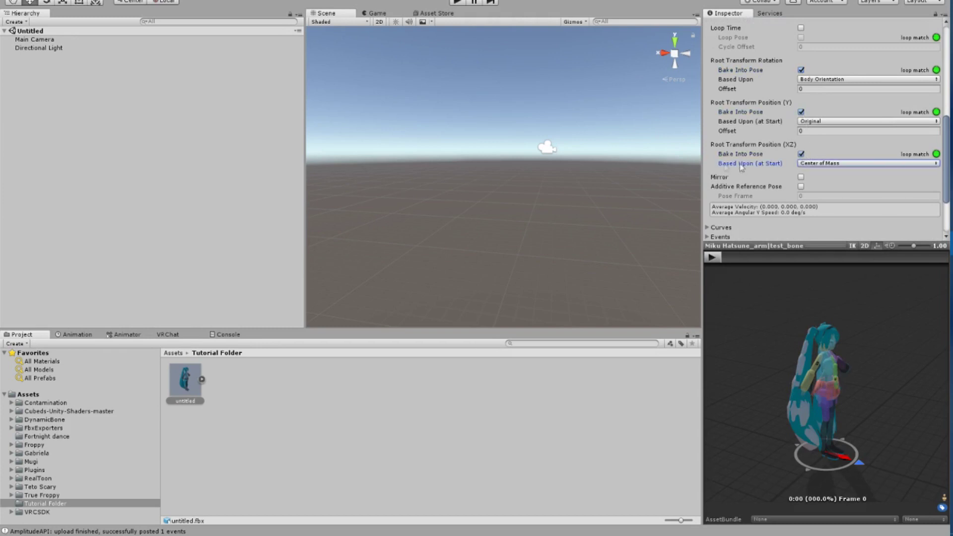
click(834, 163)
click(825, 175)
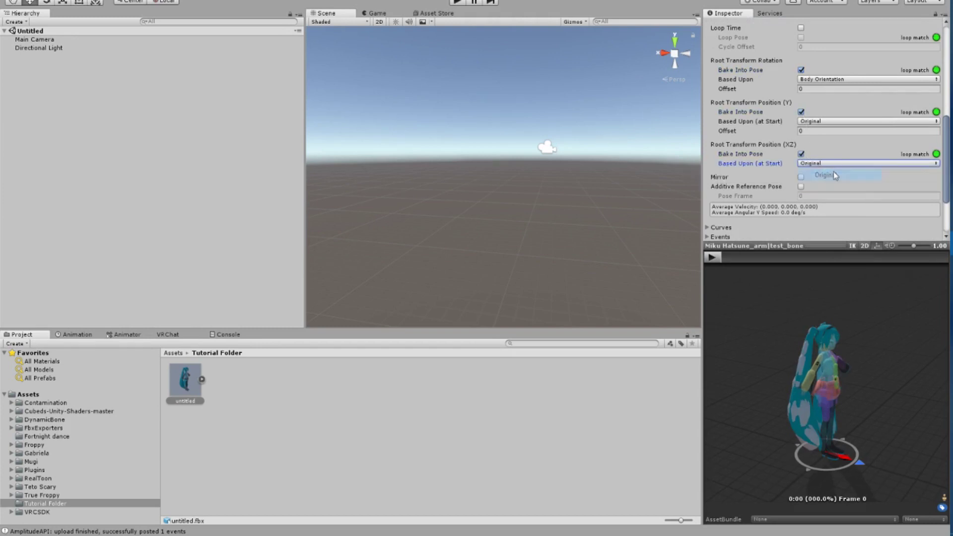
click(826, 121)
click(824, 133)
click(848, 80)
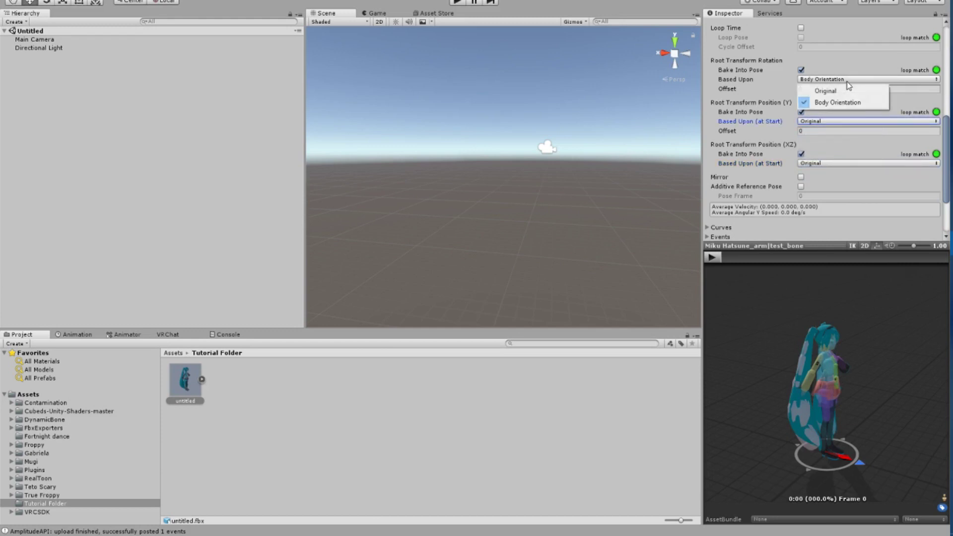
click(849, 92)
Replace the animation clip name with 'Tutorial Animation'.
scroll(762, 84, up, 10)
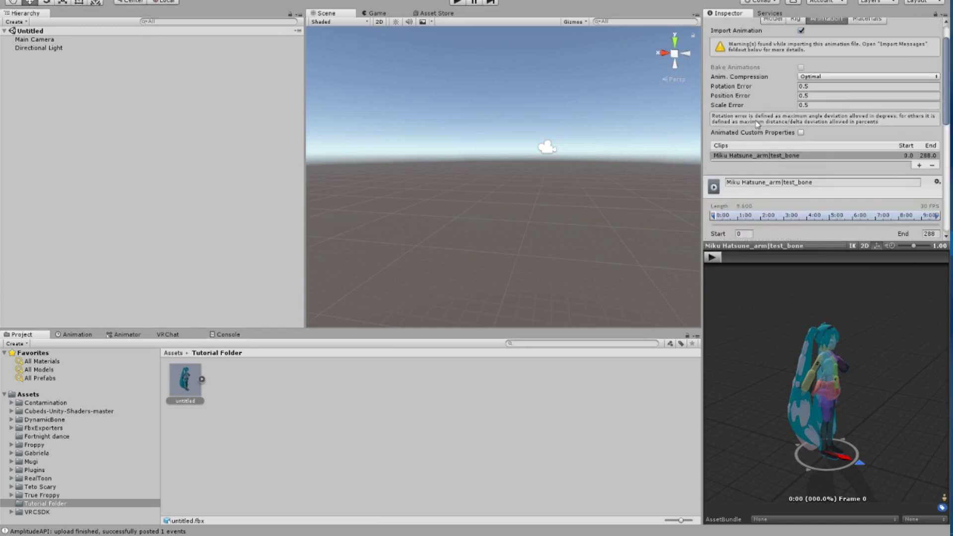
click(827, 182)
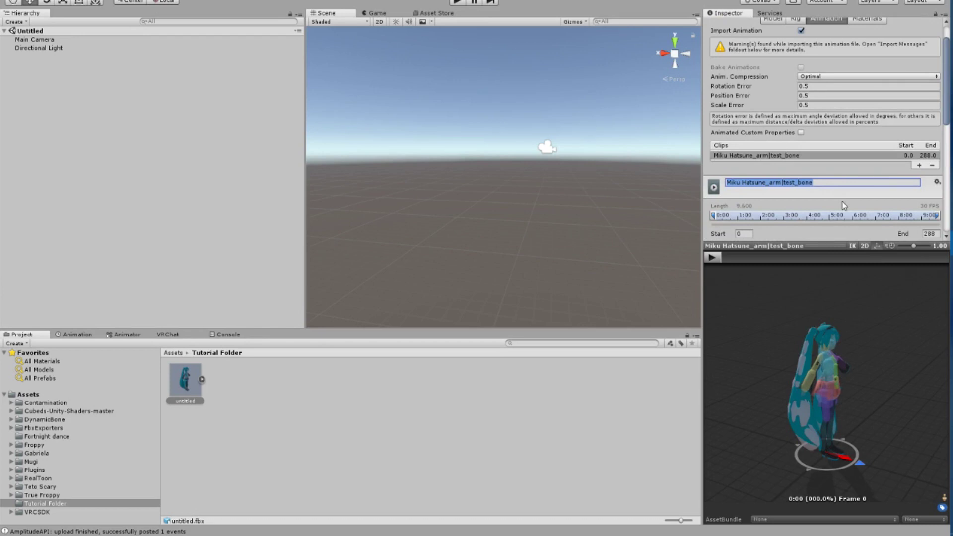
key(BackSpace)
text(Tutorial Animation)
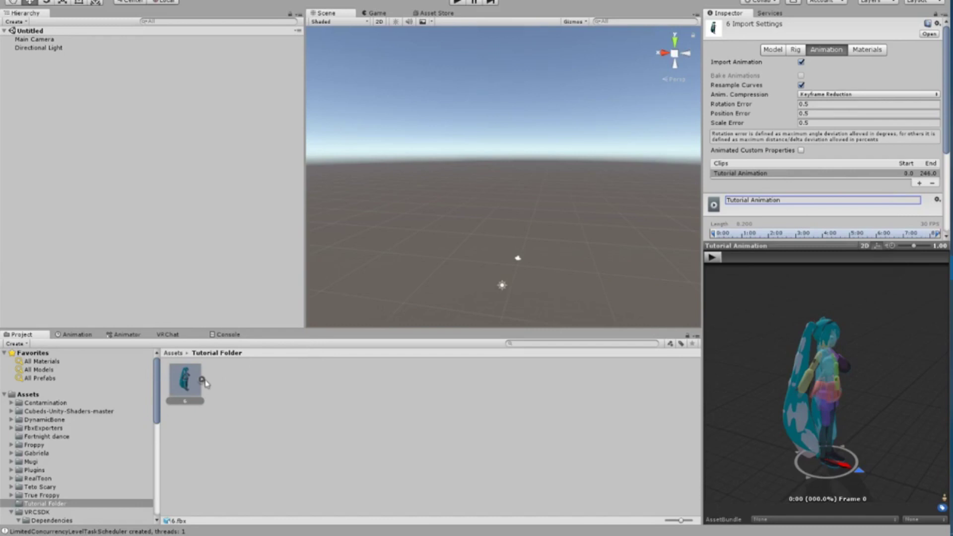
Apply the rename and duplicate the clip inside the 6 model as Tutorial Animation.anim.
click(203, 380)
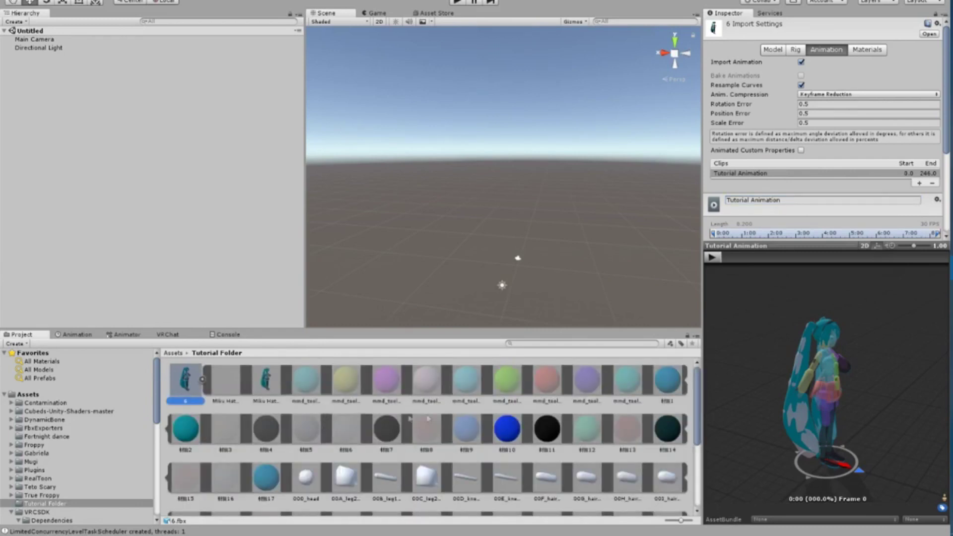
scroll(536, 414, down, 5)
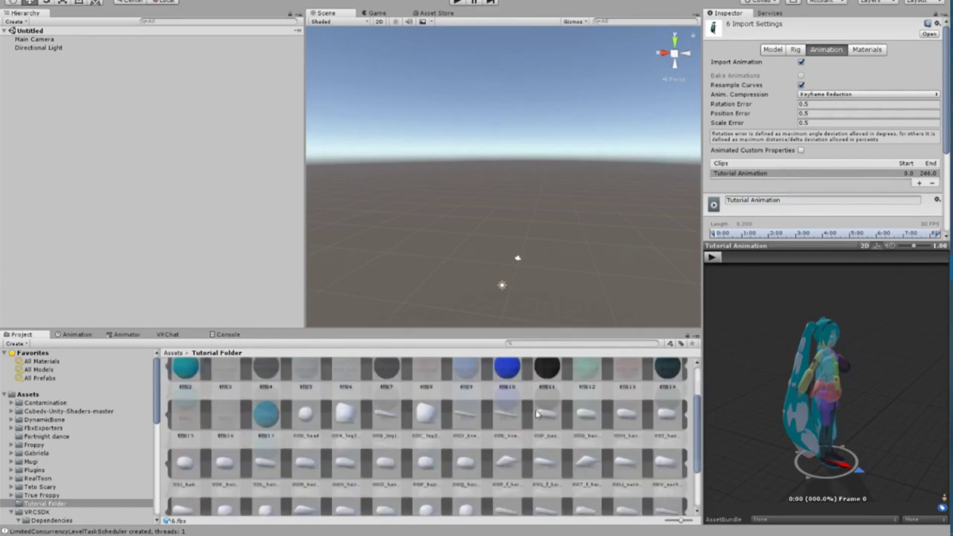
click(586, 496)
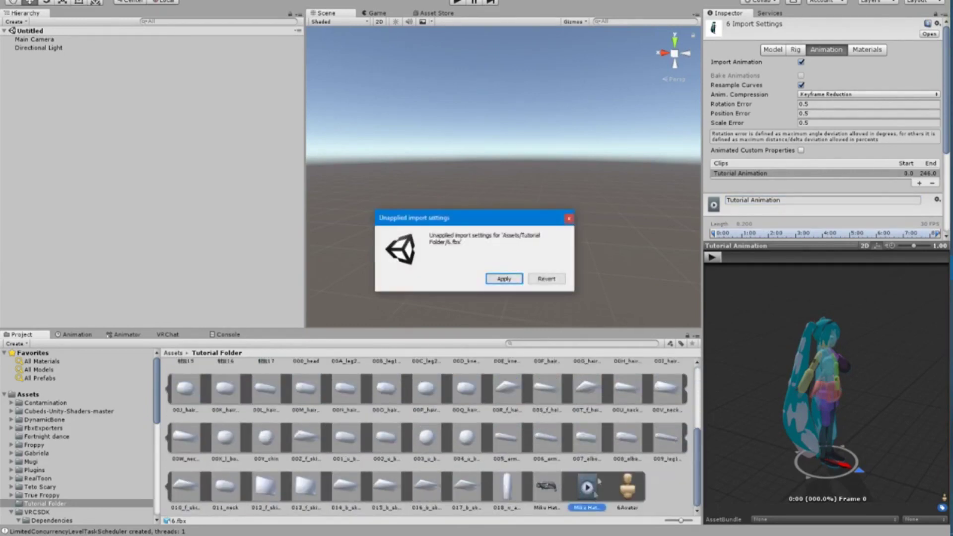
click(505, 279)
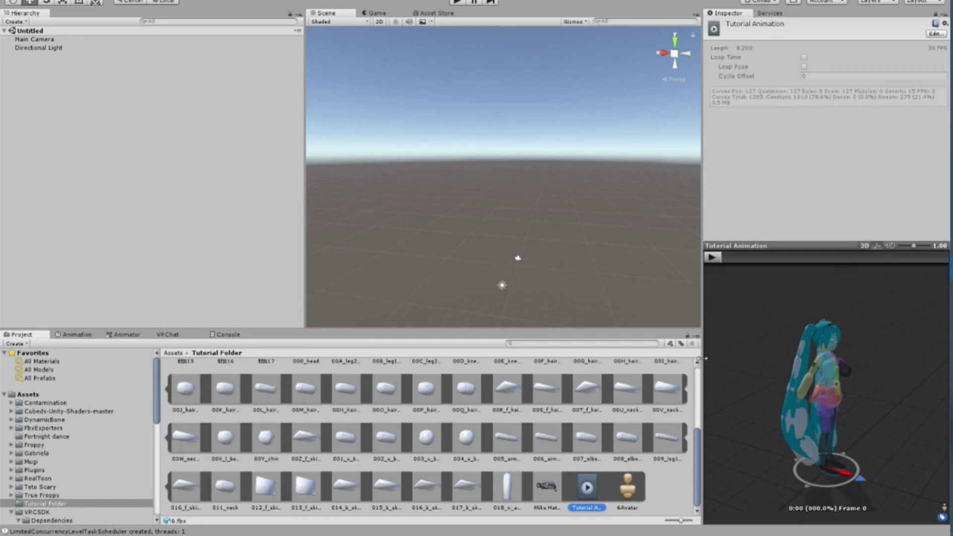
key(ctrl+d)
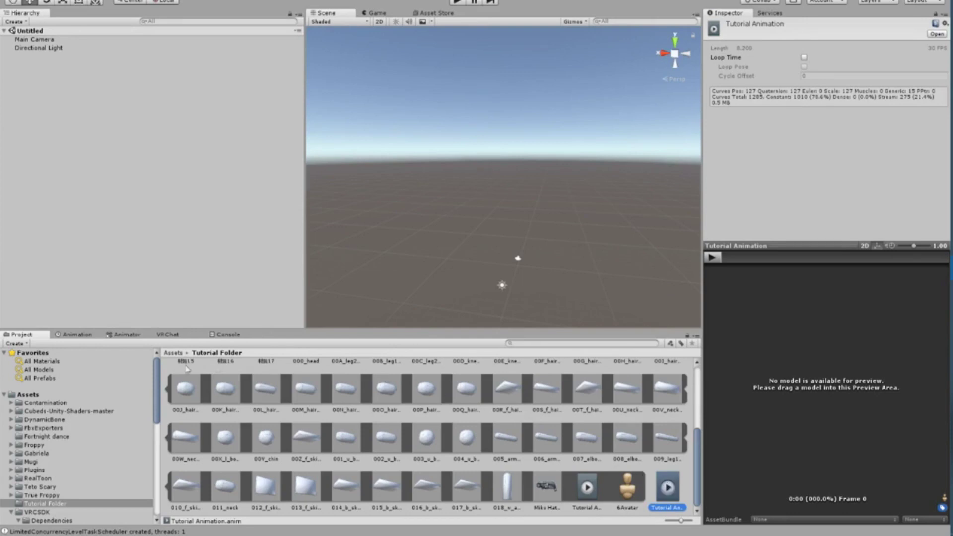
scroll(191, 378, up, 5)
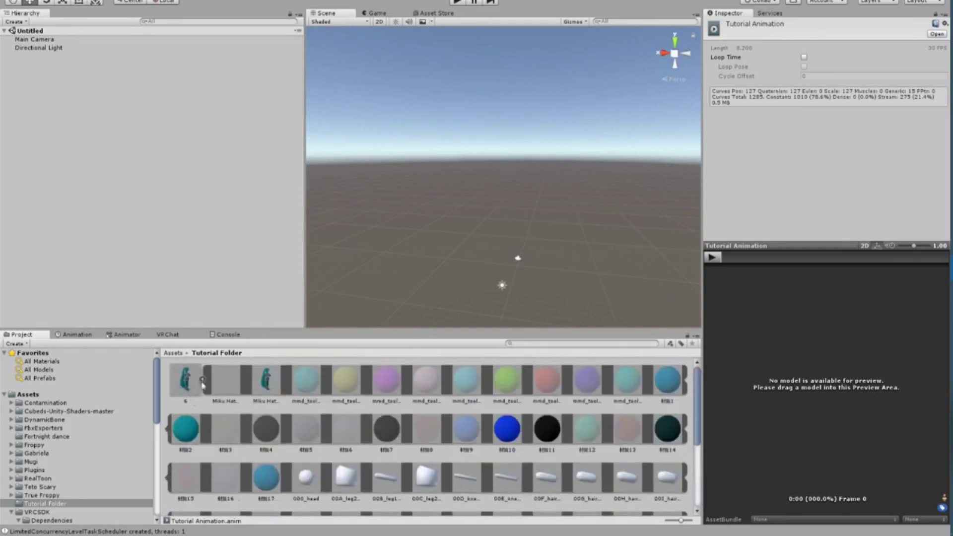
Duplicate CustomOverrideEmpty in VRCSDK > Examples > Sample Assets > Animation.
click(203, 379)
click(185, 383)
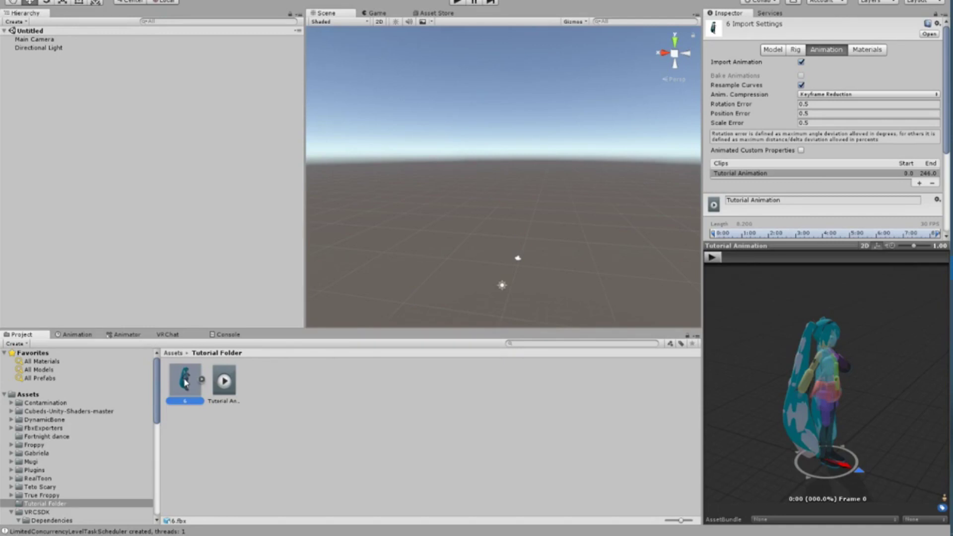
click(26, 395)
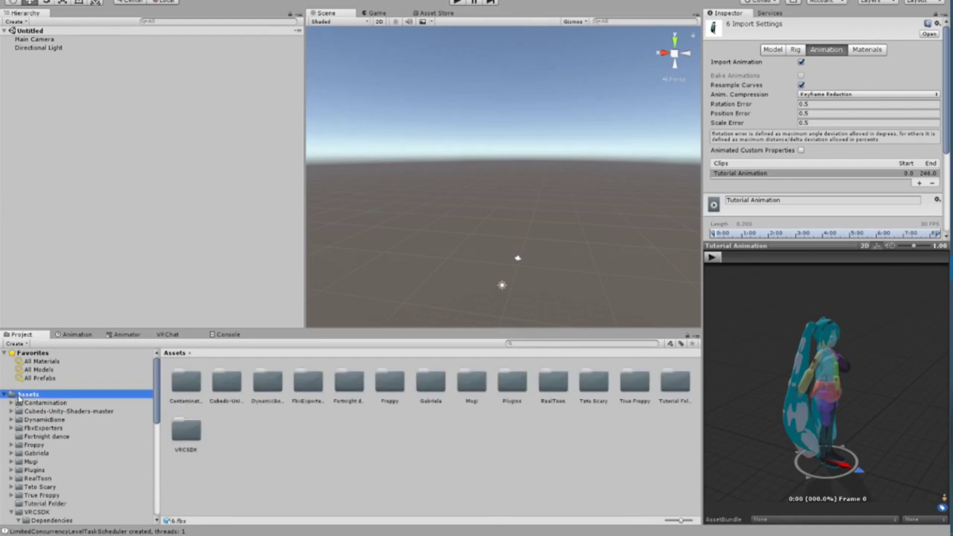
double_click(187, 430)
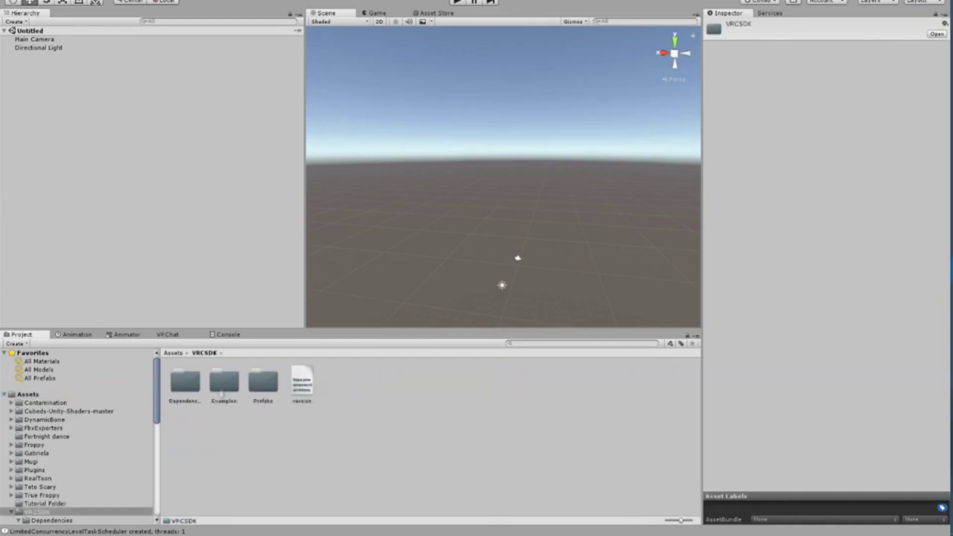
double_click(224, 383)
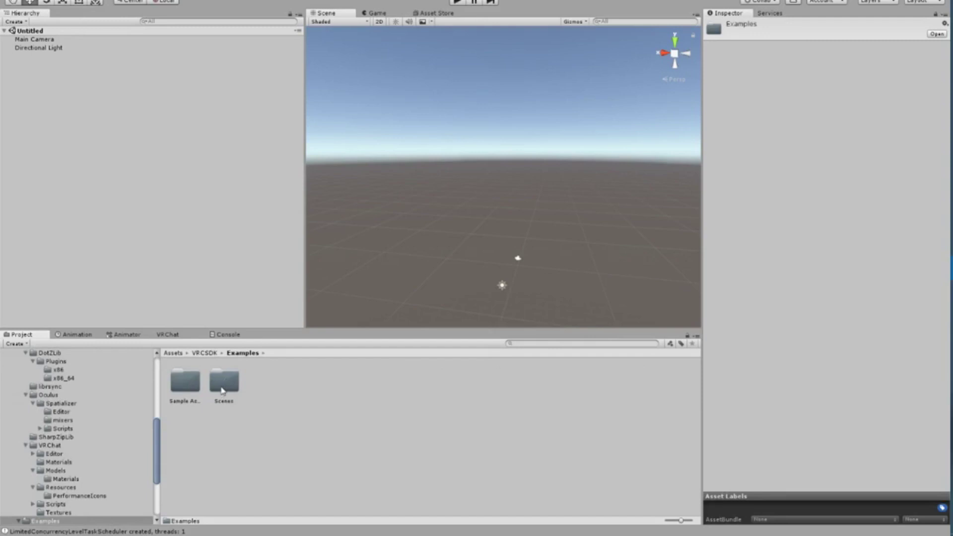
double_click(185, 382)
double_click(185, 382)
click(303, 383)
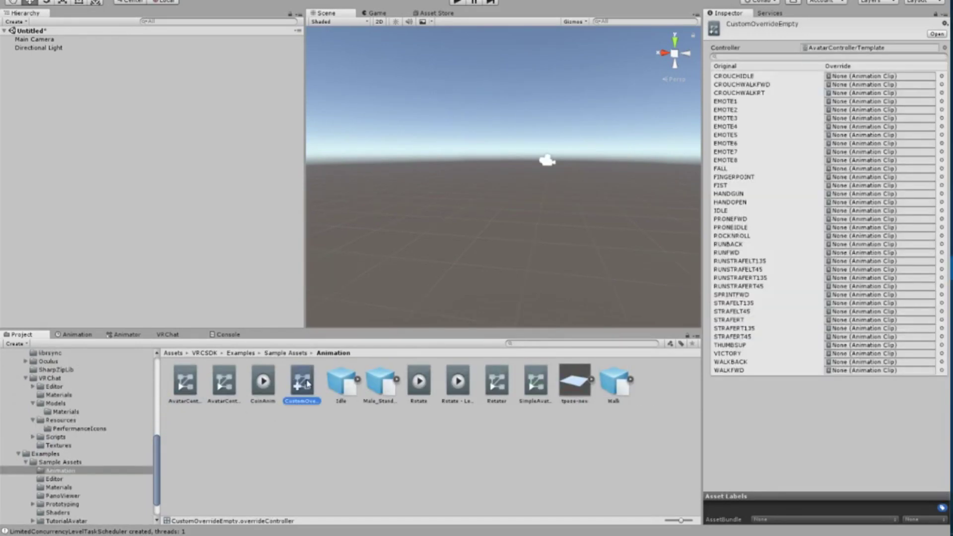
key(ctrl+d)
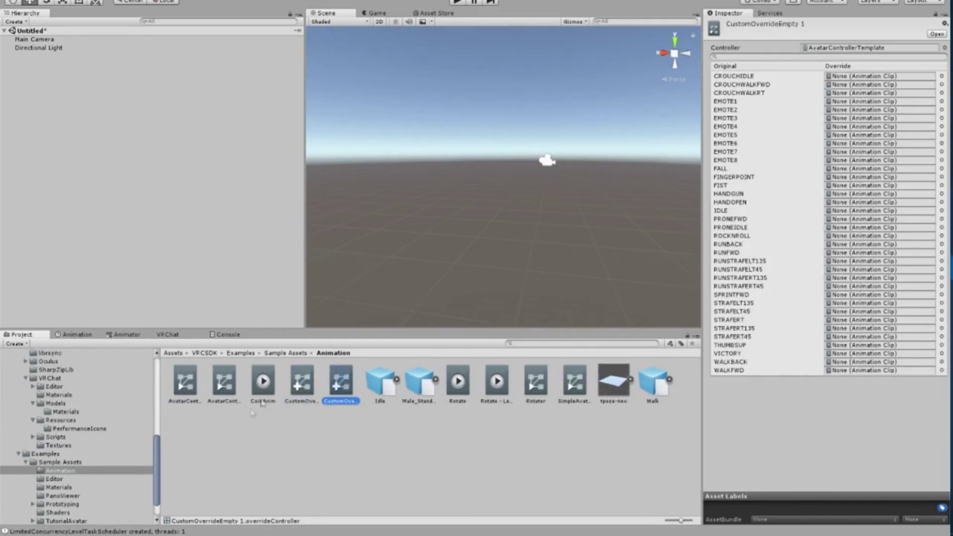
Move the CustomOverrideEmpty 1 copy into Tutorial Folder and view its contents.
drag(158, 455, 145, 388)
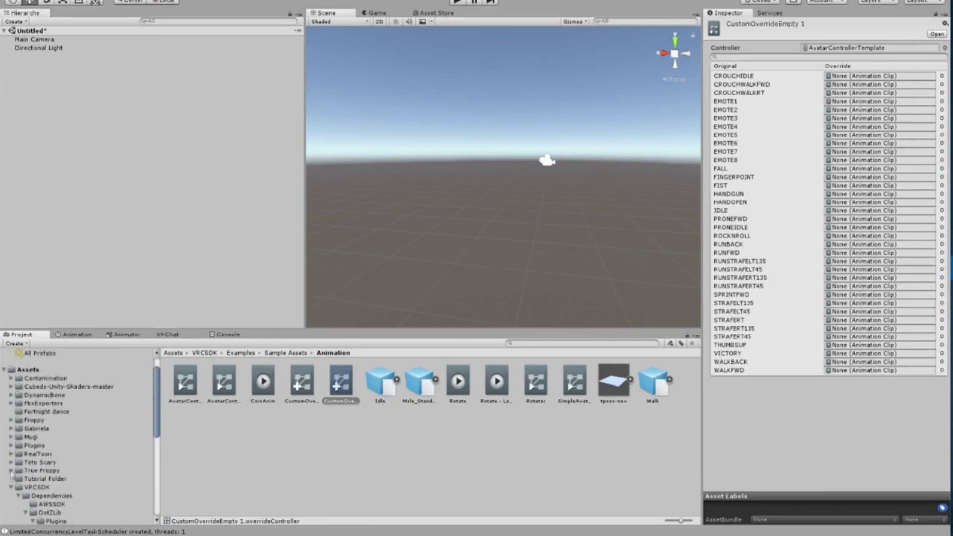
drag(336, 384, 48, 484)
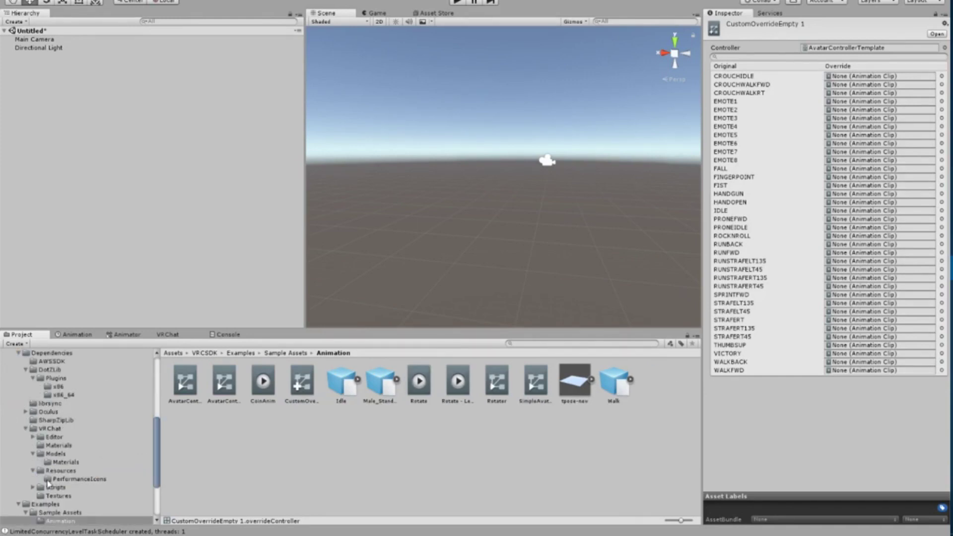
scroll(59, 436, up, 6)
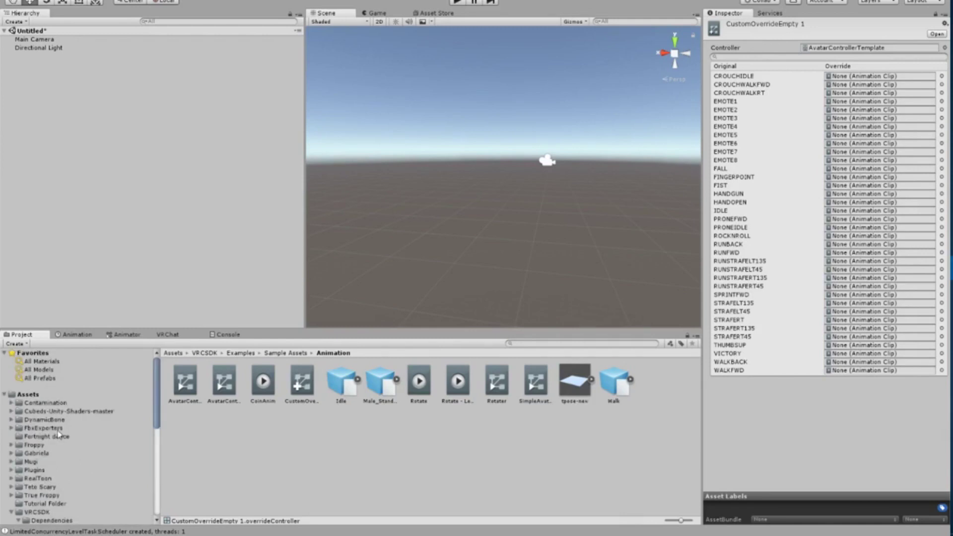
click(37, 505)
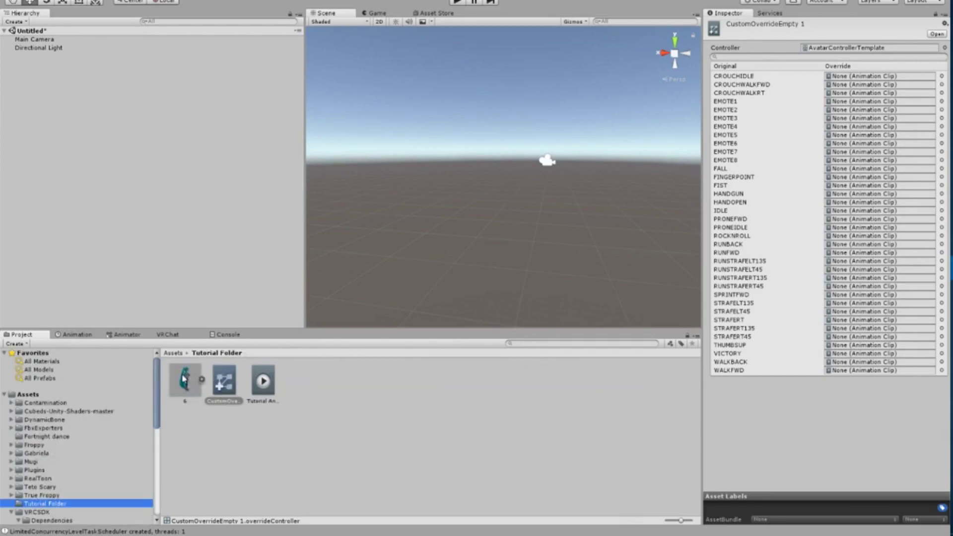
Drag the 6 model into the Hierarchy, frame it, and add a VRC_Avatar Descriptor component.
click(185, 380)
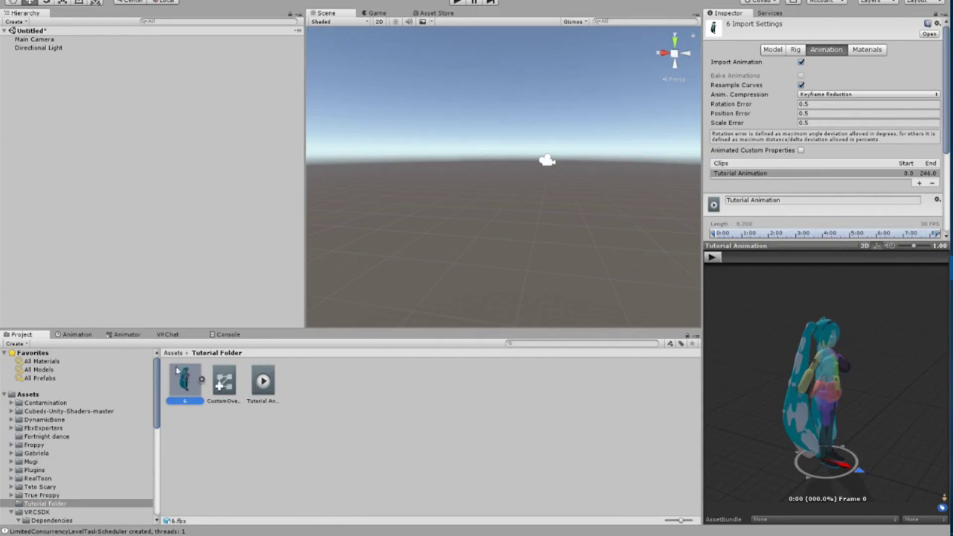
drag(185, 382, 69, 107)
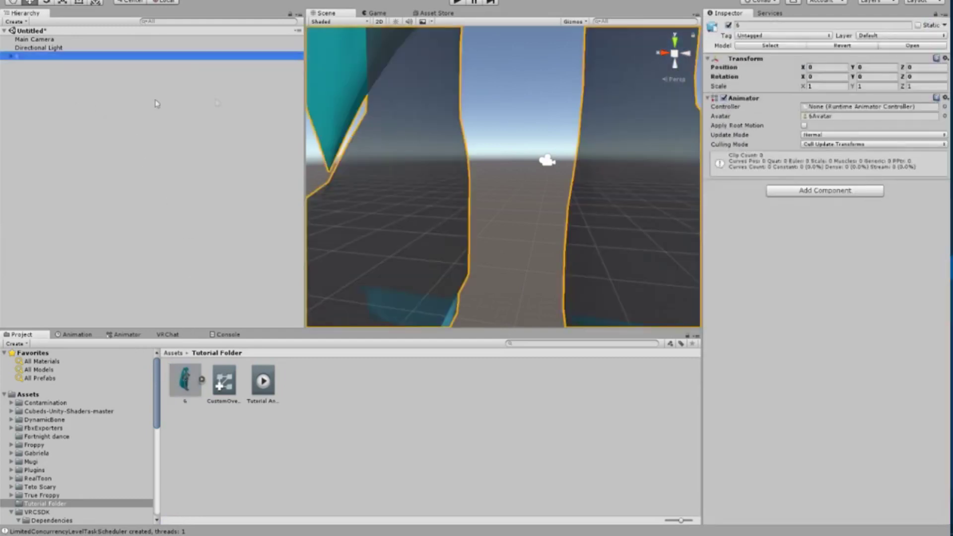
key(f)
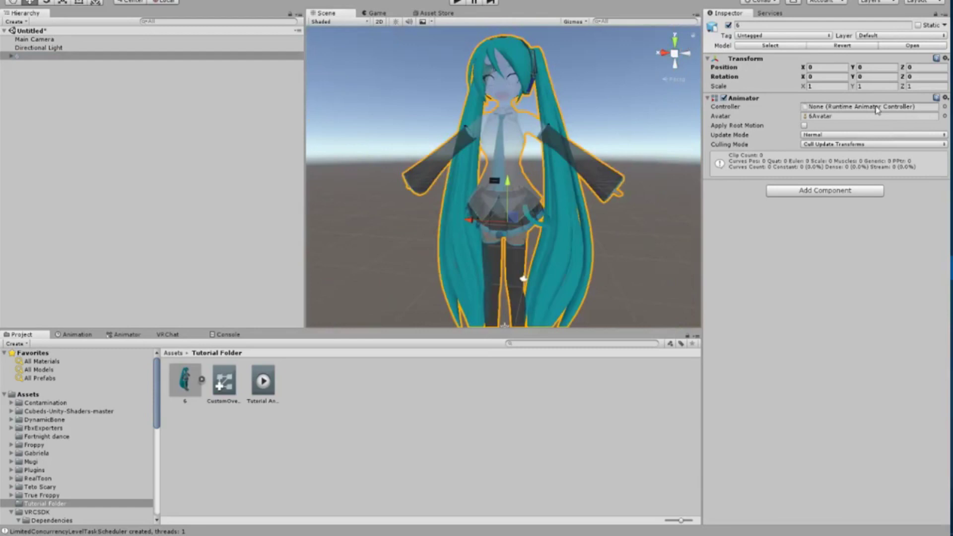
click(839, 192)
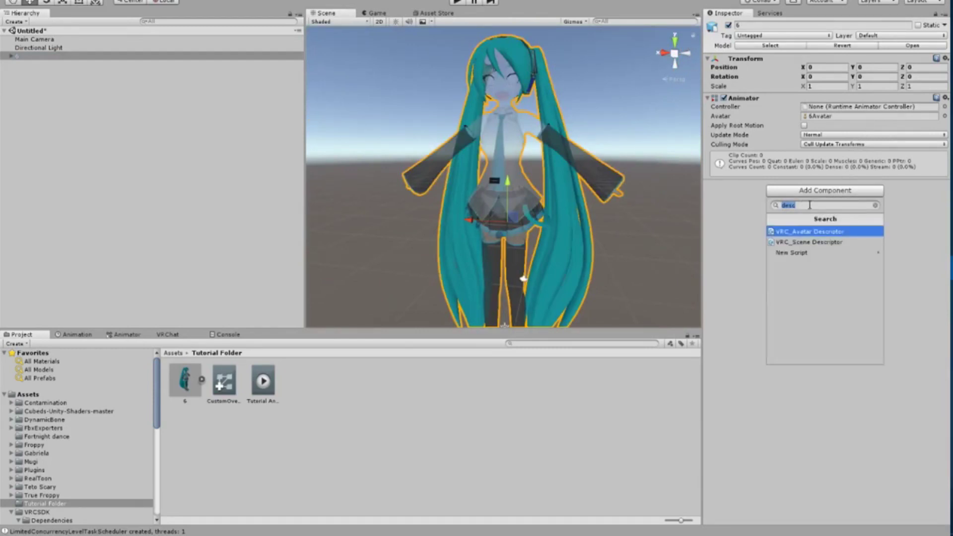
click(821, 233)
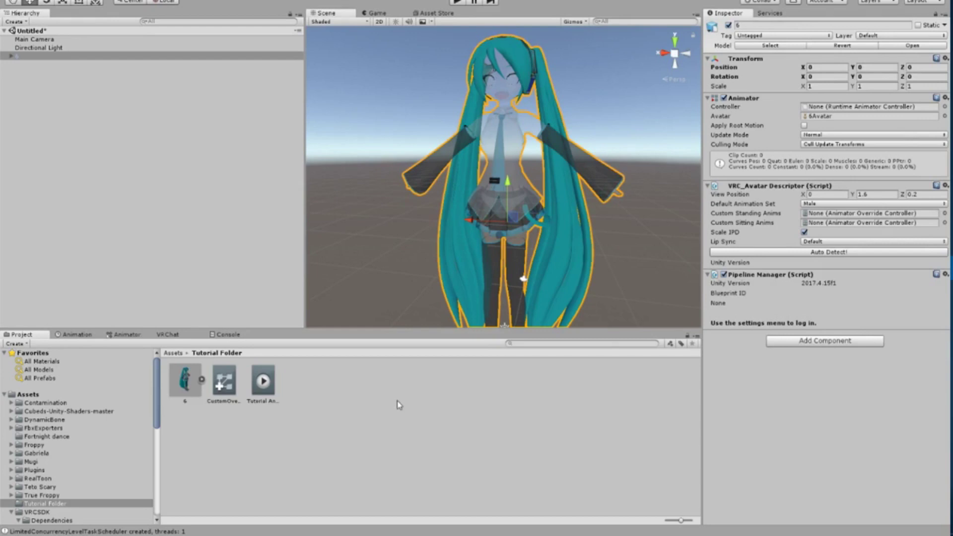
Assign CustomOverrideEmpty 1 to Custom Sitting Anims, Custom Standing Anims and the Animator's Controller.
click(230, 402)
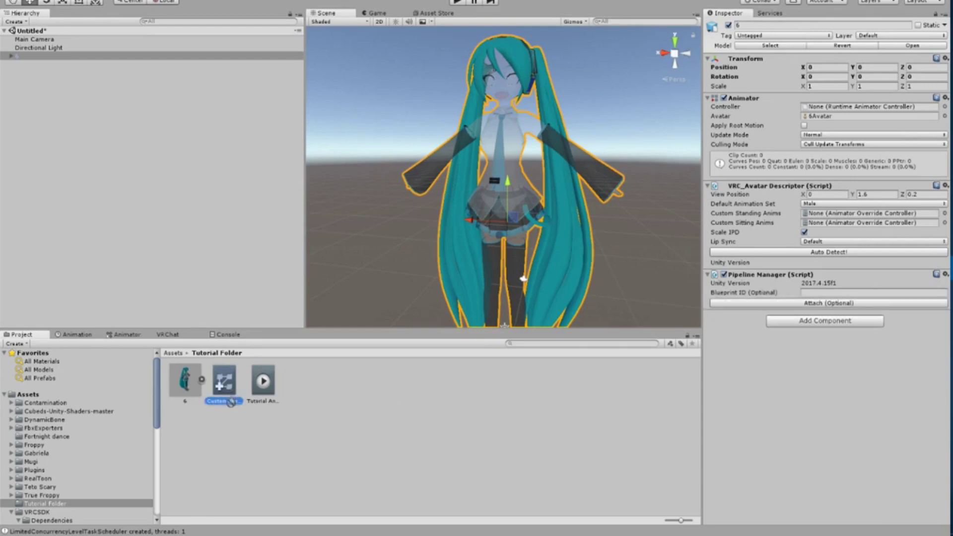
drag(231, 402, 855, 229)
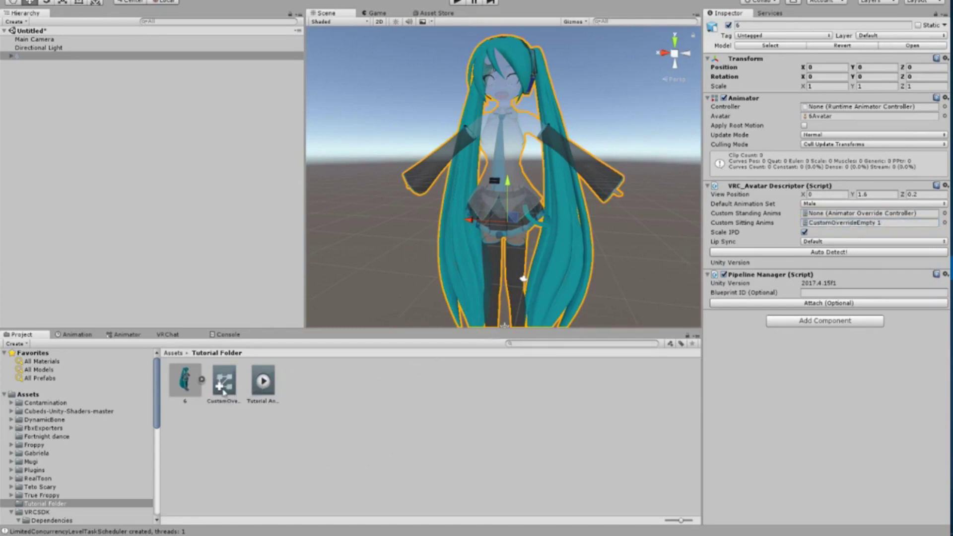
drag(224, 392, 855, 214)
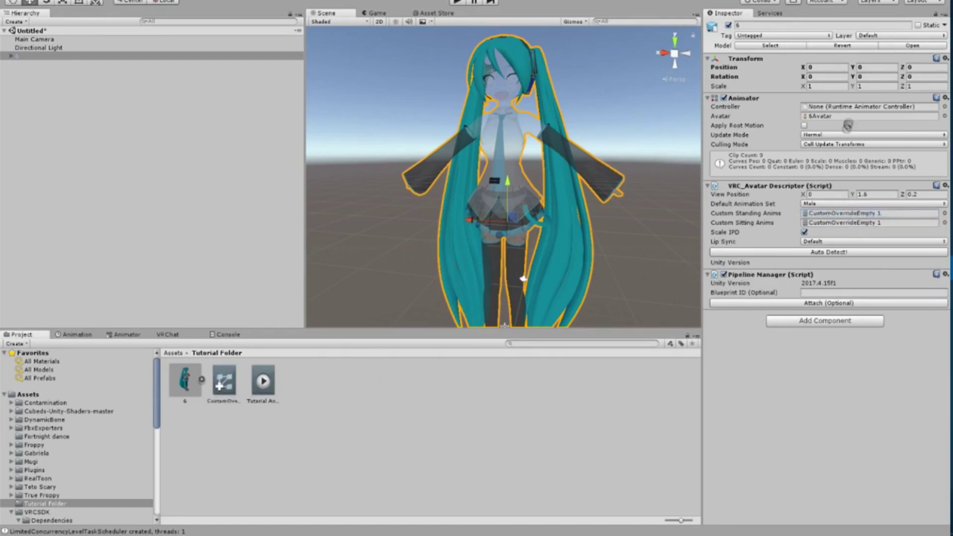
drag(848, 125, 861, 109)
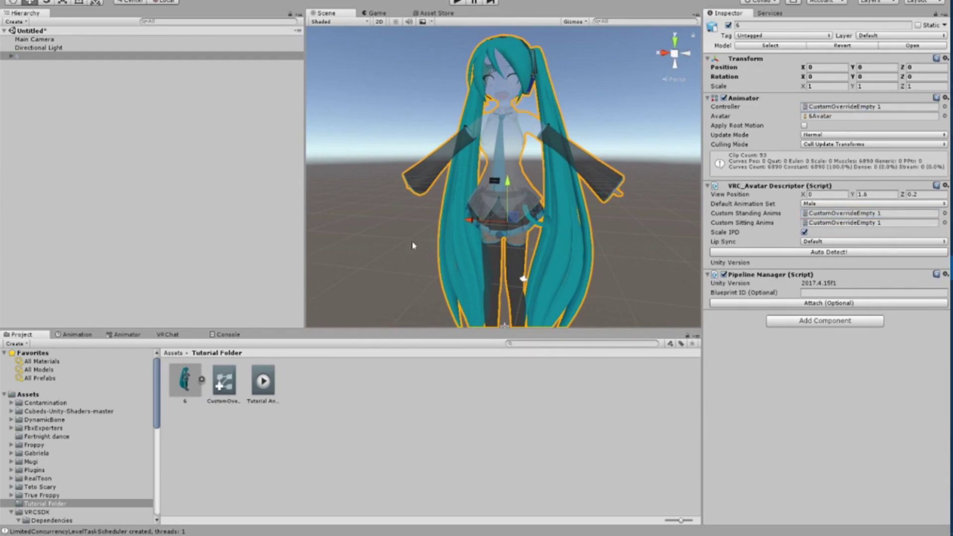
Override the EMOTE1 slot of CustomOverrideEmpty 1 with the Tutorial Animation clip.
click(225, 387)
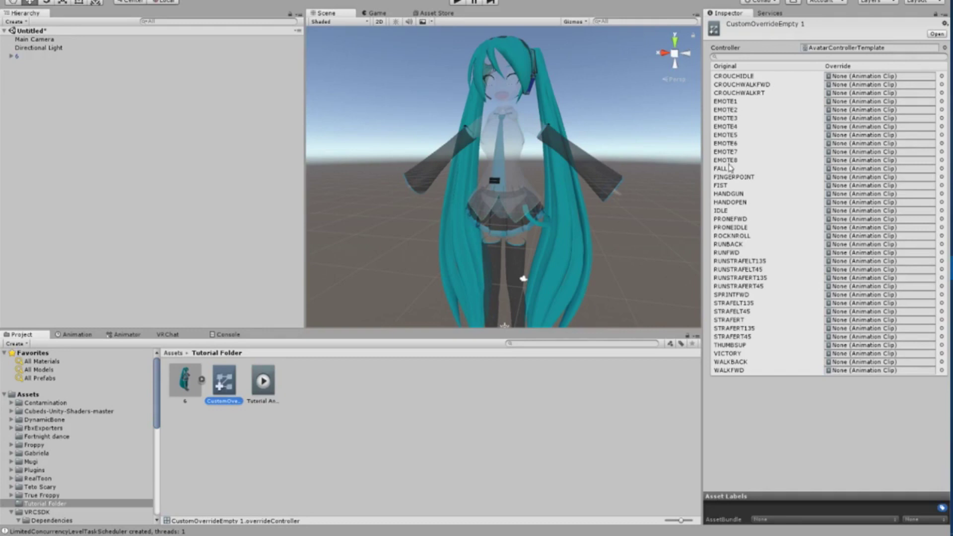
drag(266, 383, 859, 101)
click(729, 101)
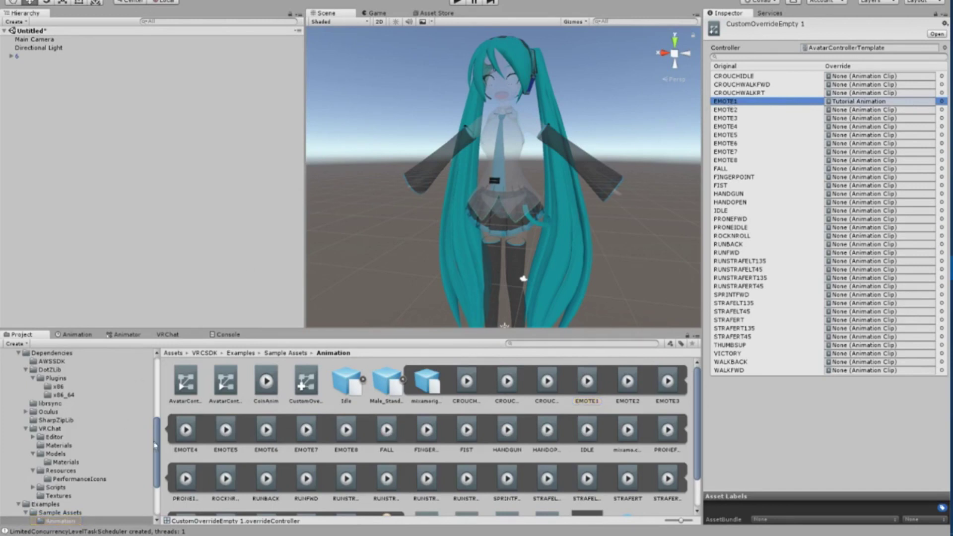
drag(157, 447, 157, 375)
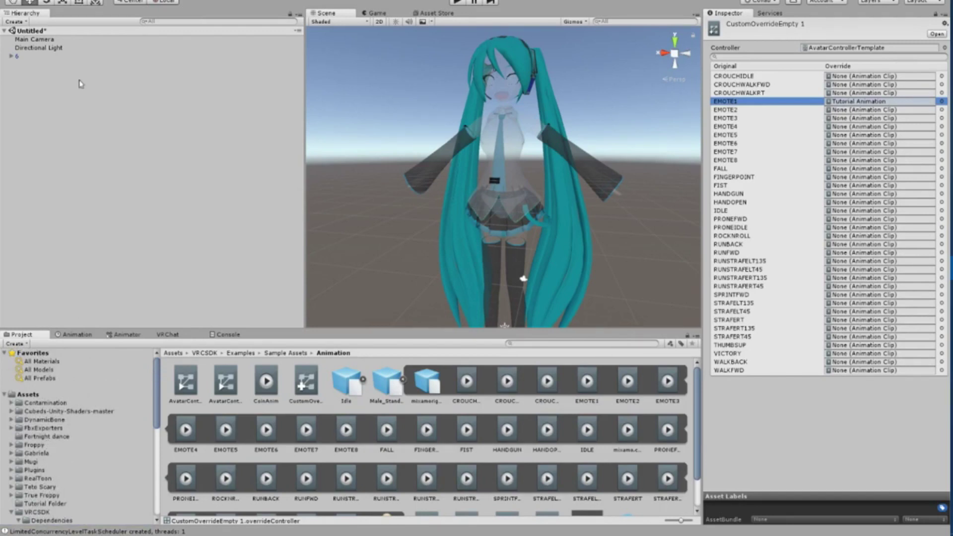
Select avatar 6, return the Project panel to the top Assets folder, and show the File menu.
click(25, 57)
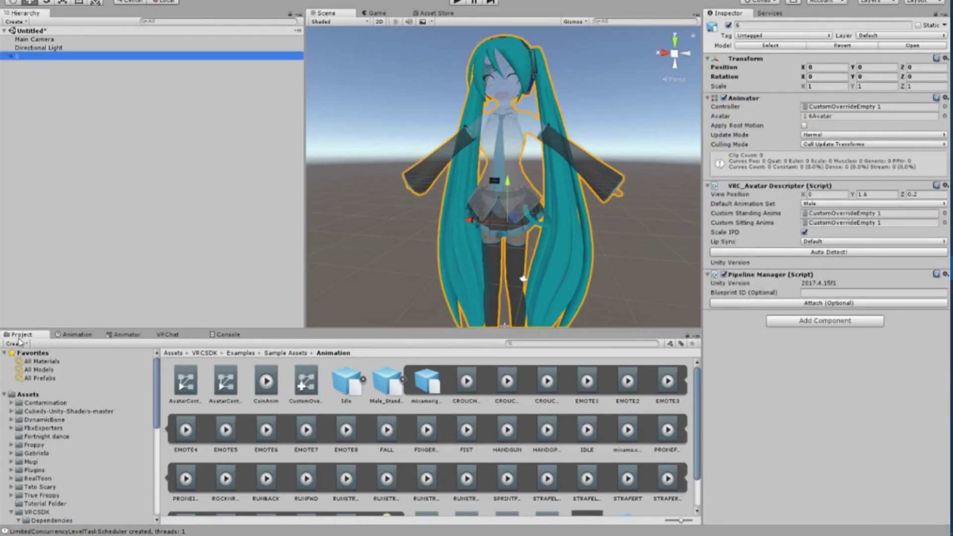
click(20, 395)
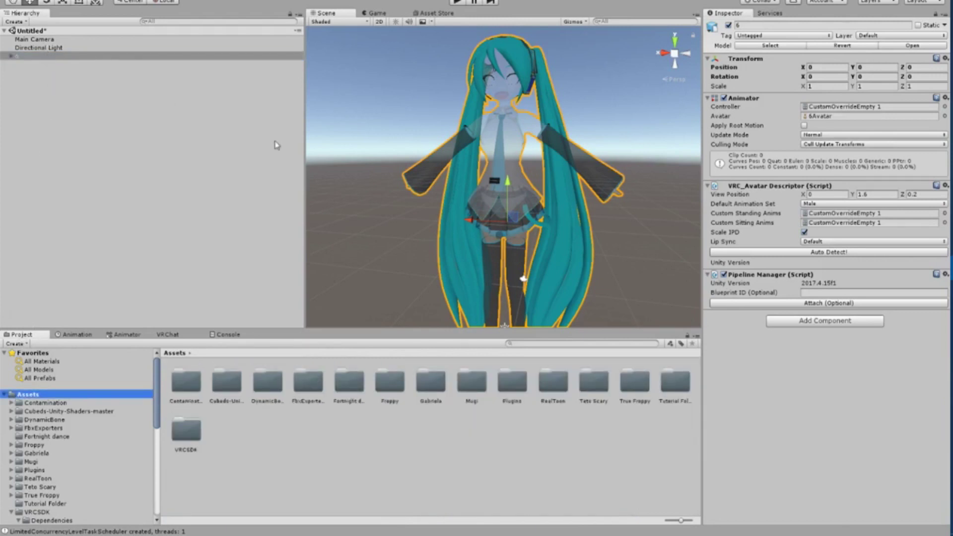
click(20, 1)
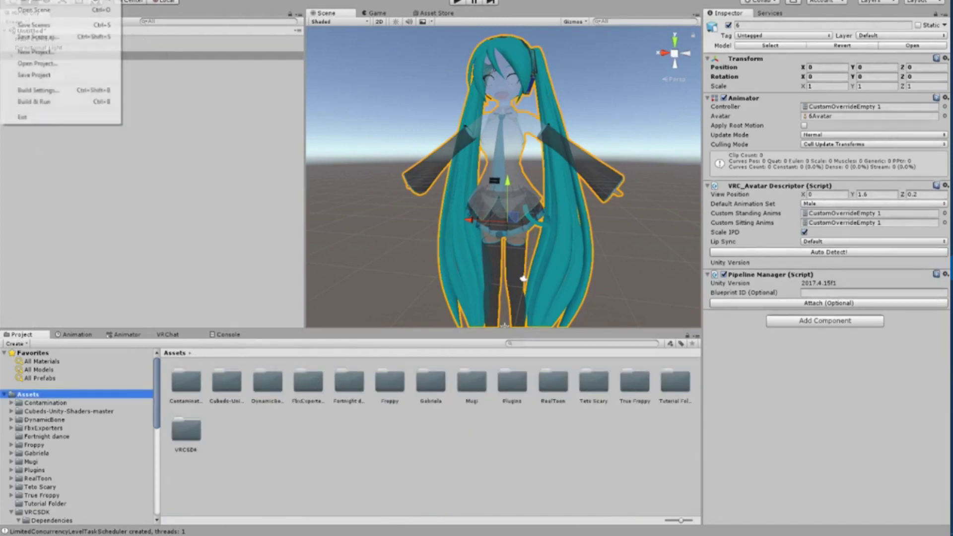